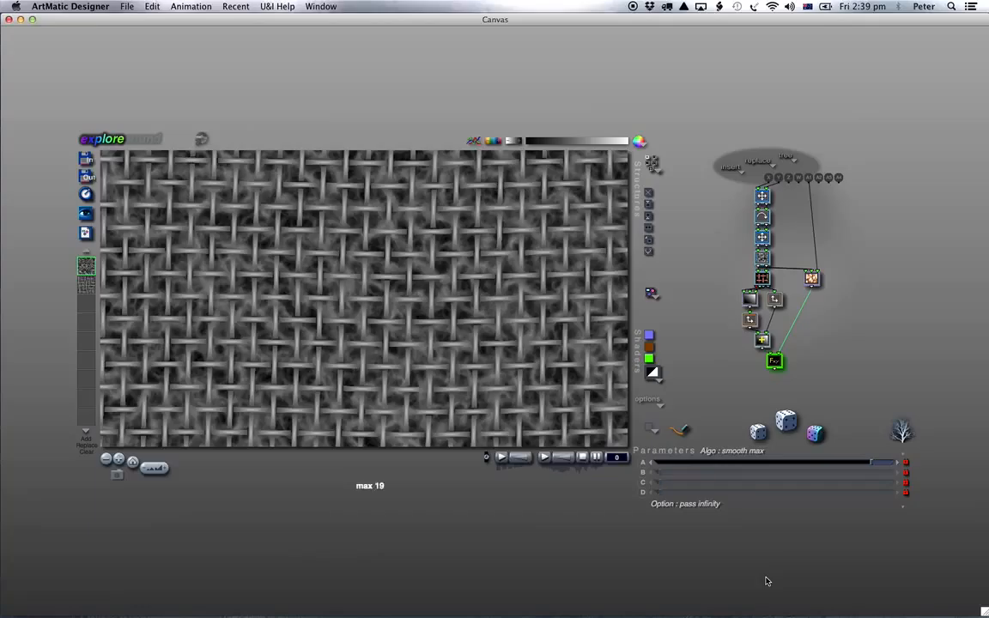
Change the algorithm of the final Math tools component from smooth max to morph log(e^x + e^y).
click(754, 453)
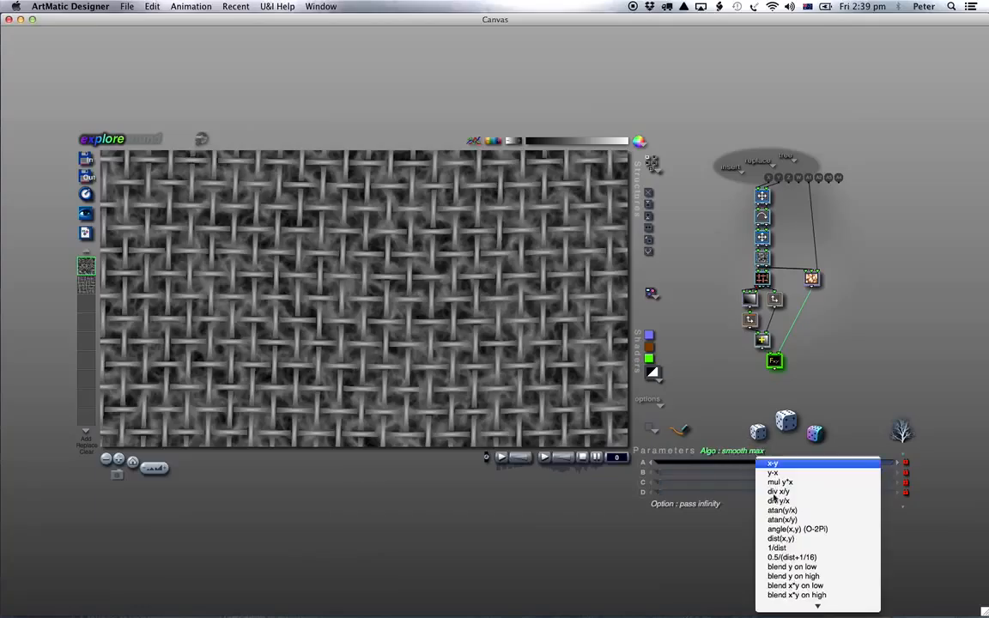
mouse_move(786, 610)
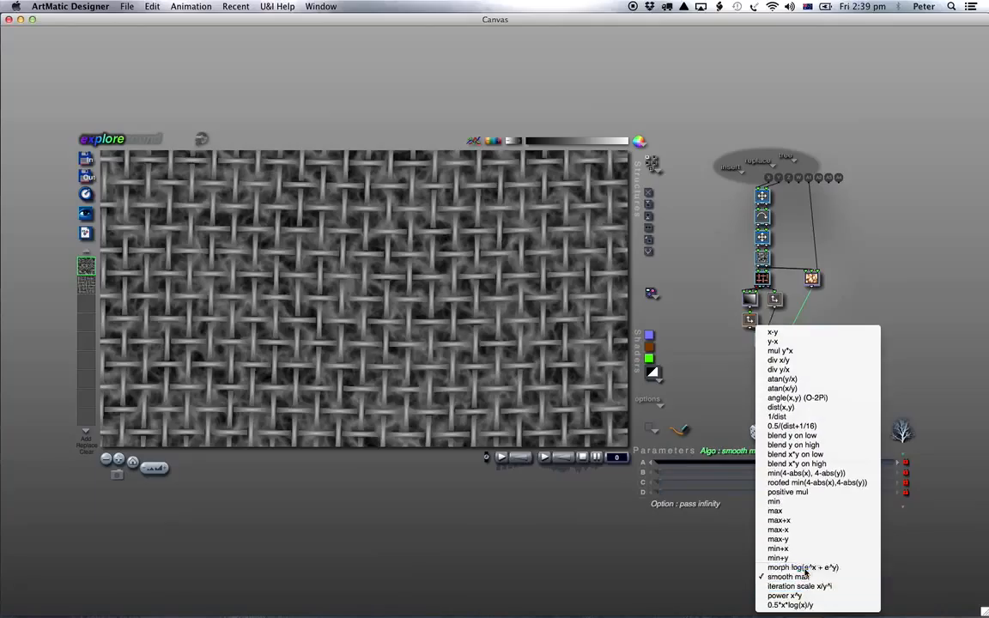
click(805, 572)
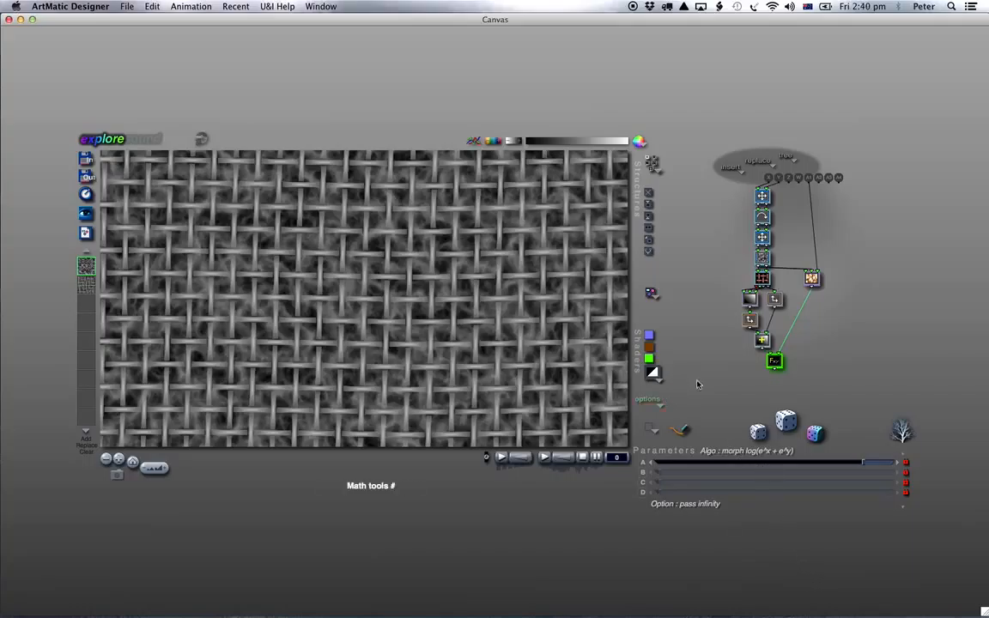
Examine the weave texture in the other keyframe and at full screen, and return to the second keyframe.
click(86, 288)
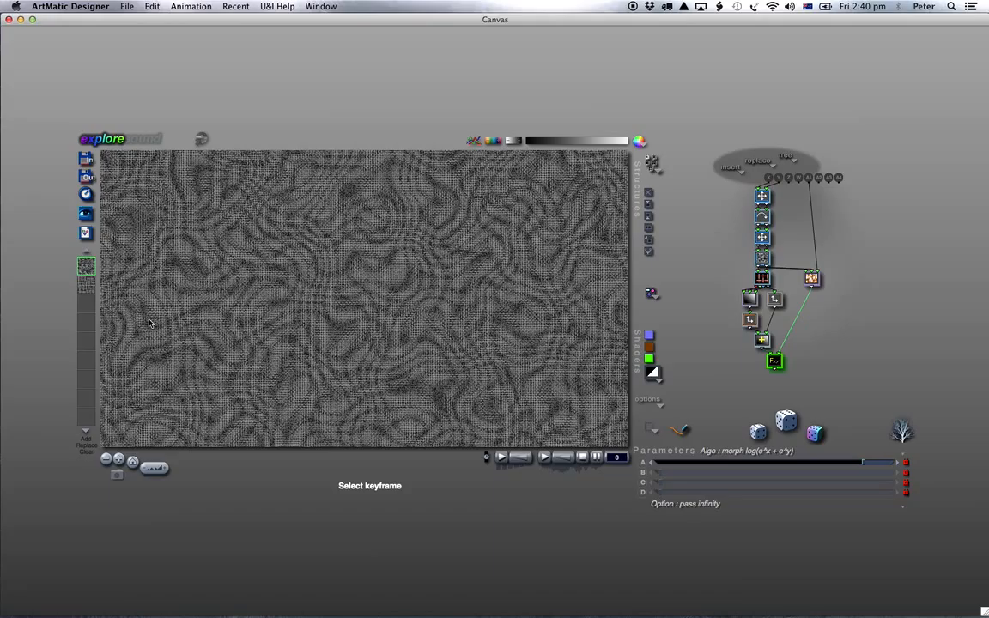
key(f)
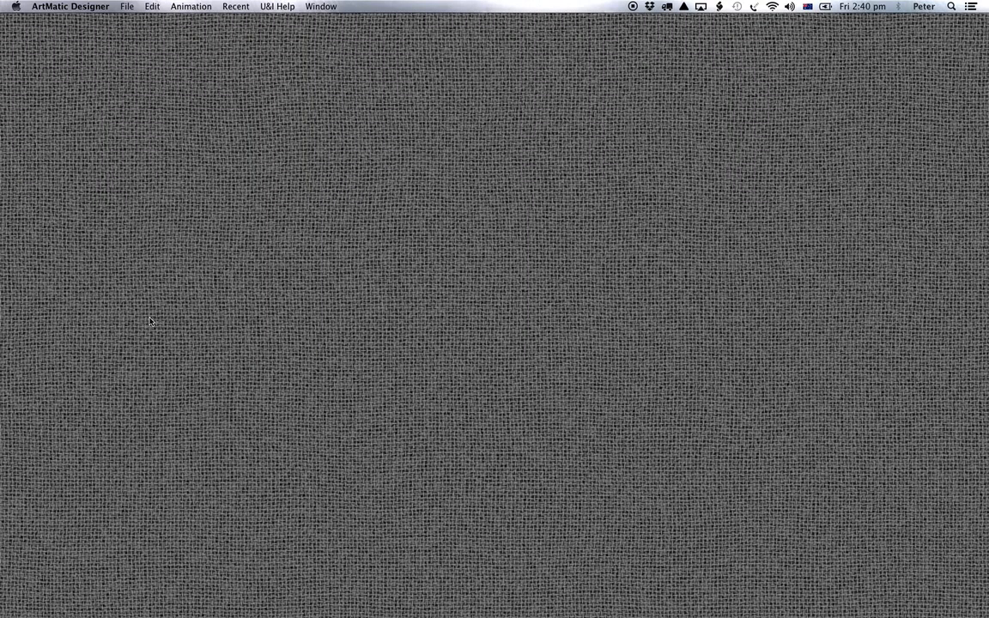
key(Escape)
click(82, 285)
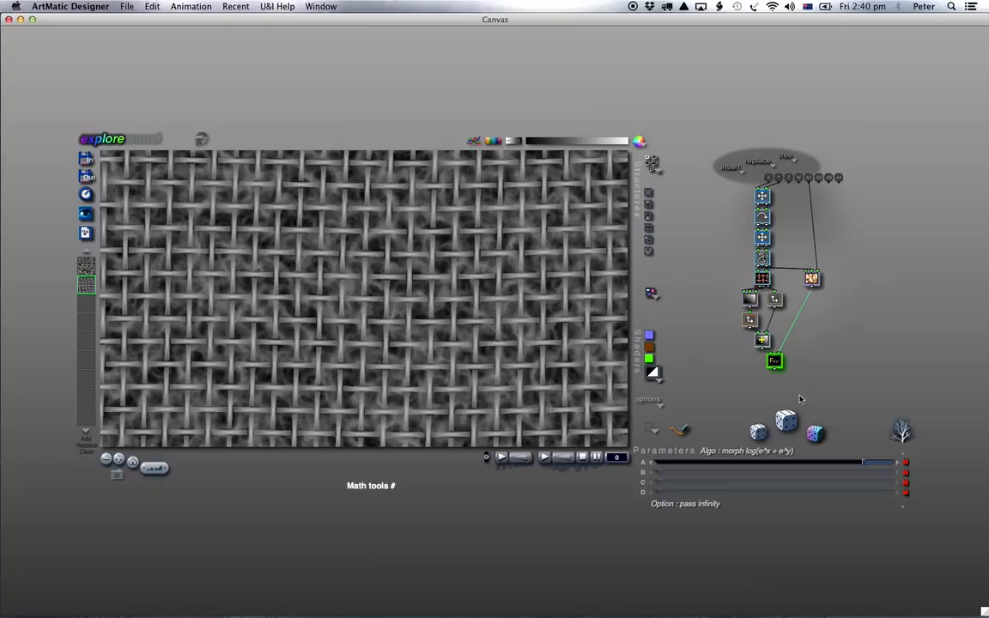
Add a component below the final Math tools component and change its function to 2D Derivative.
key(a)
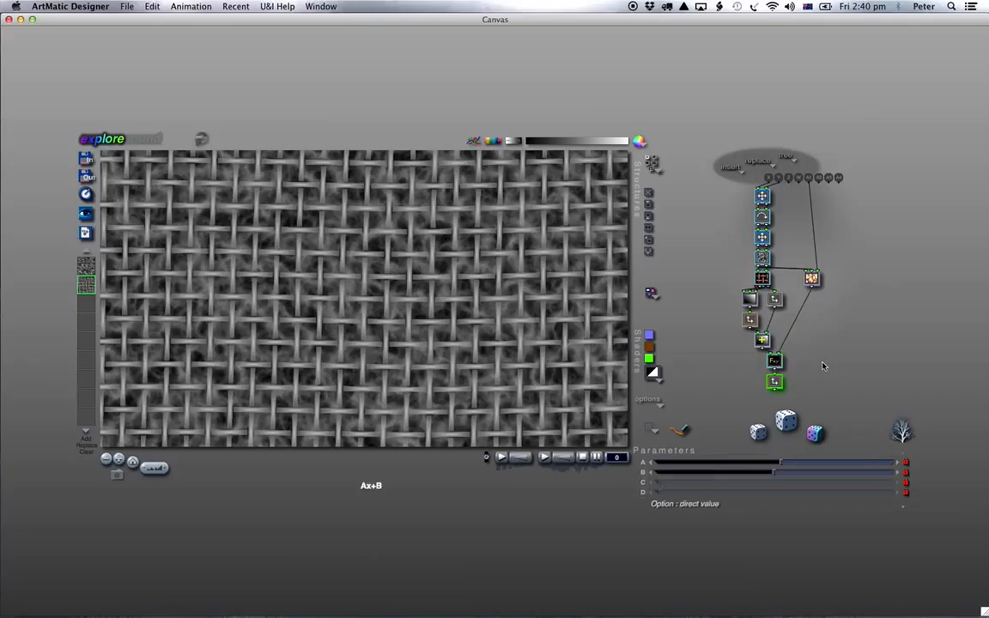
click(773, 384)
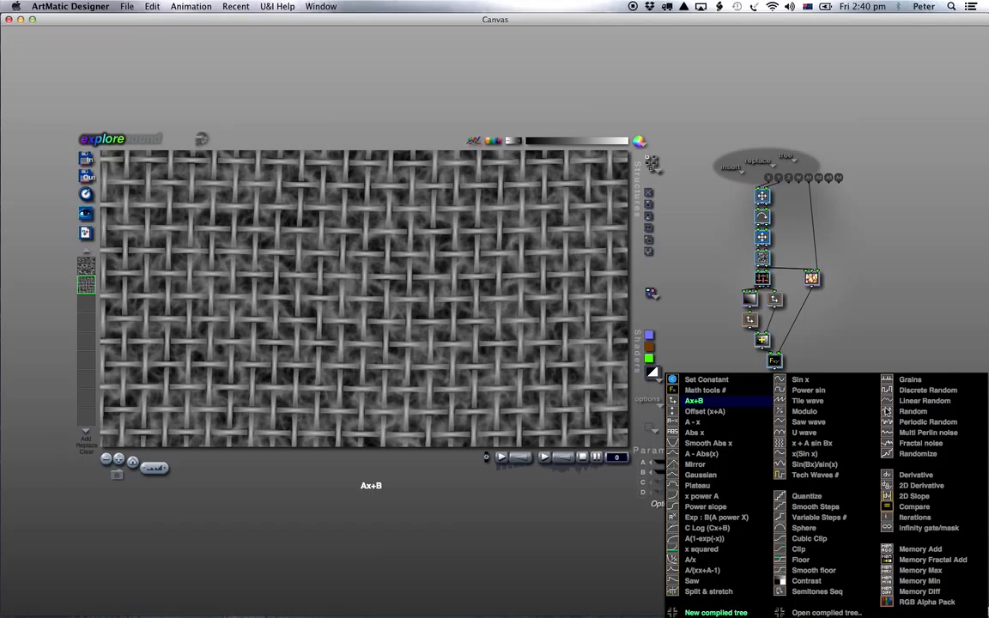
click(928, 486)
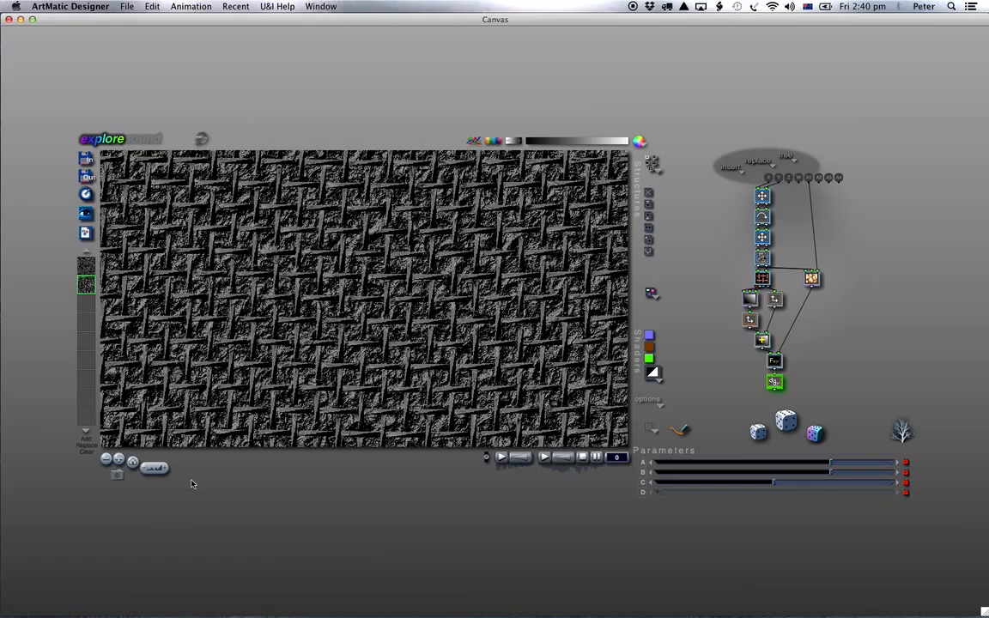
Set the 2D Derivative's Light Direction dx to about -0.56 and its Offset to about 0.54.
drag(155, 468, 233, 469)
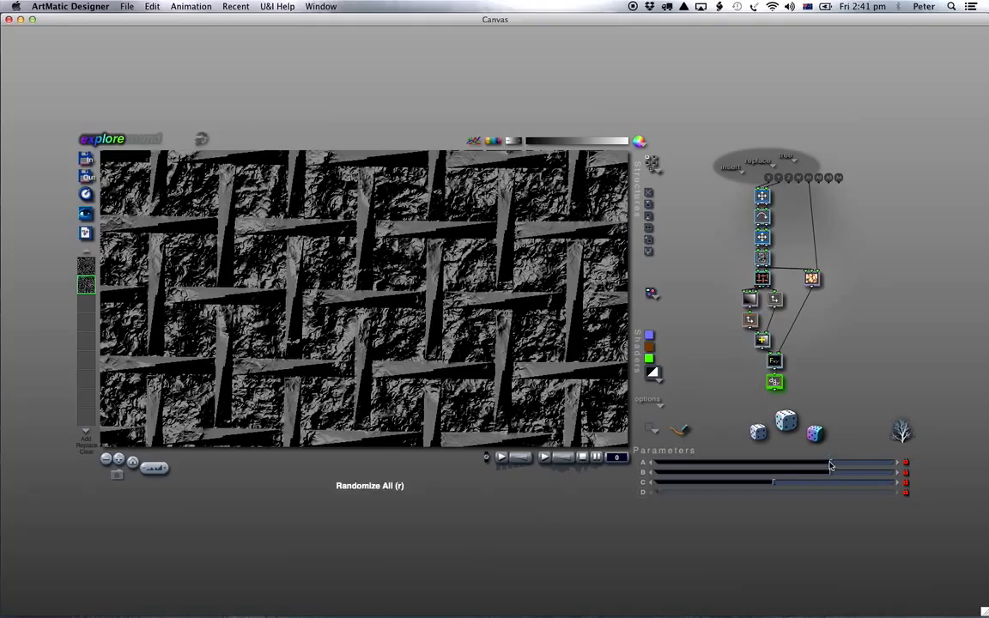
click(775, 383)
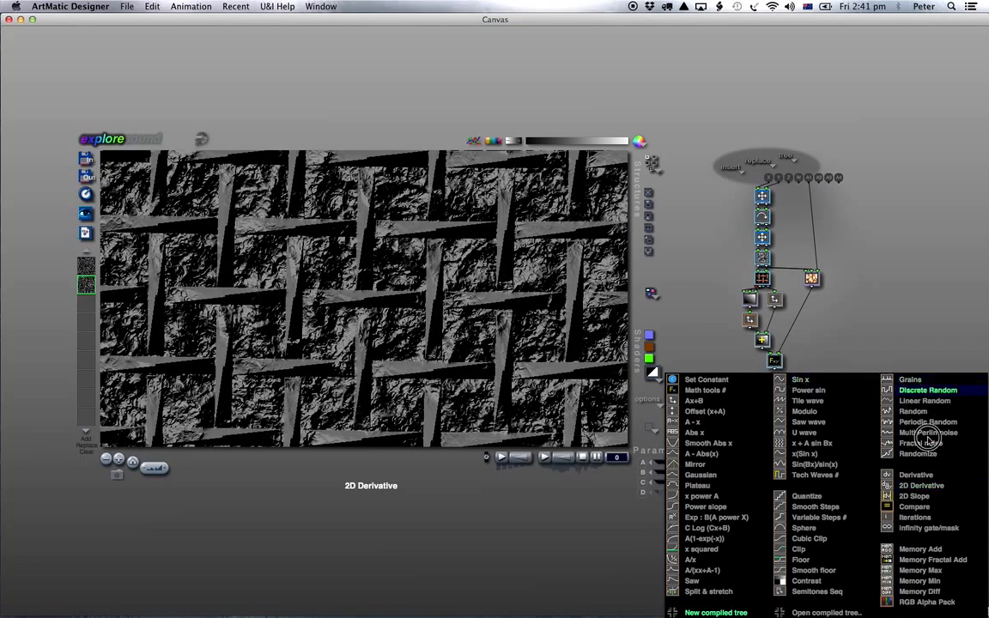
drag(920, 477, 922, 256)
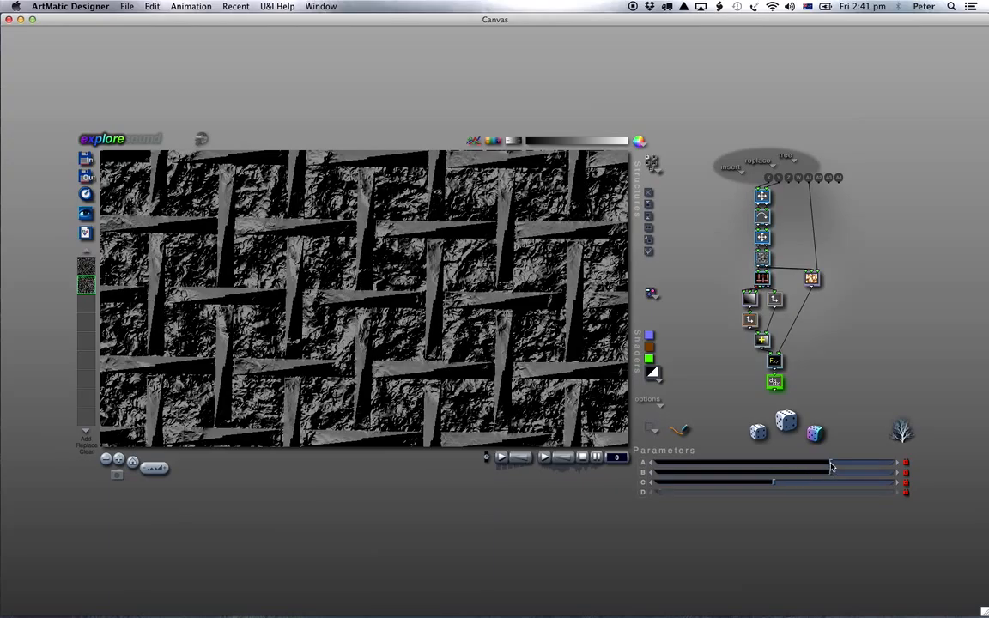
drag(829, 466, 743, 464)
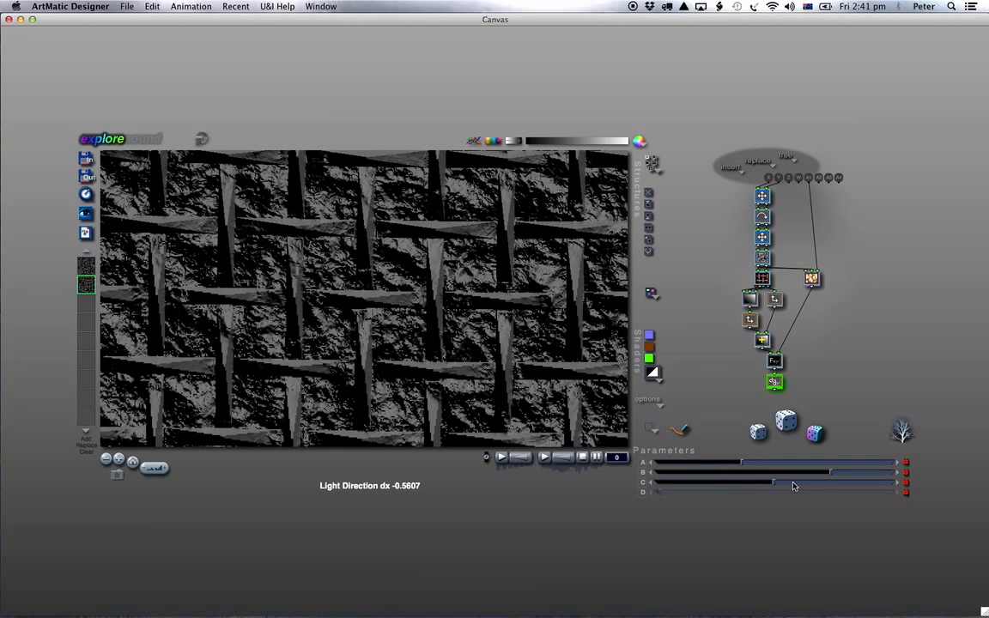
mouse_move(830, 471)
mouse_down()
mouse_move(750, 473)
mouse_move(858, 486)
mouse_move(646, 470)
mouse_move(788, 482)
mouse_up()
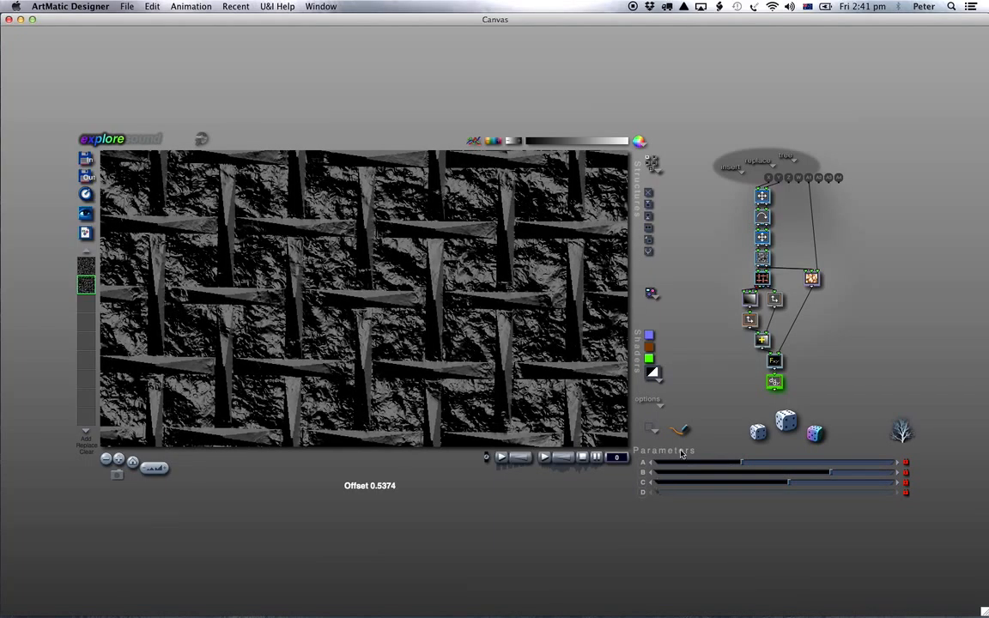
click(658, 432)
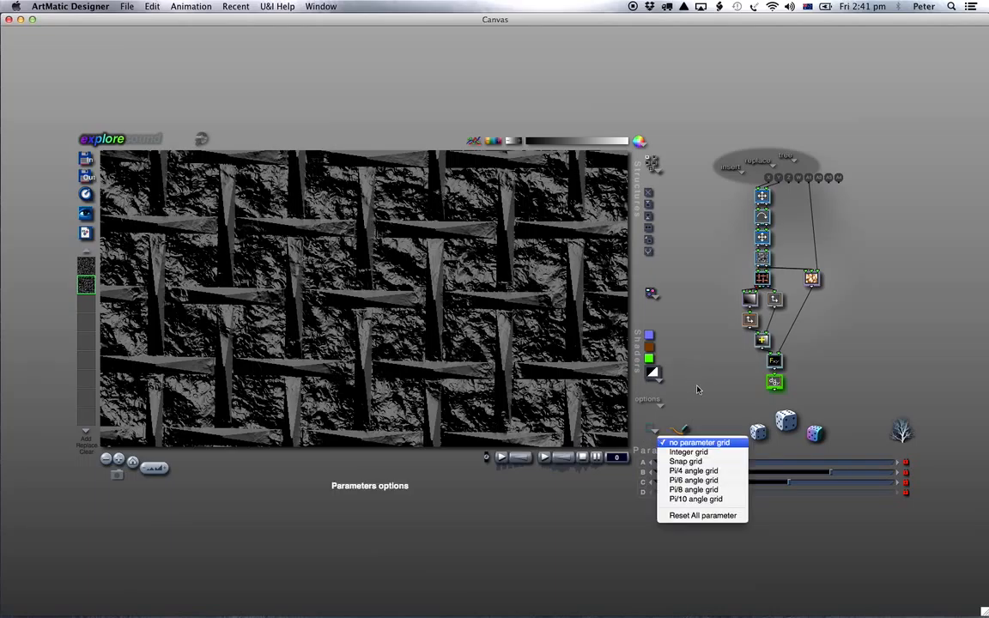
click(666, 527)
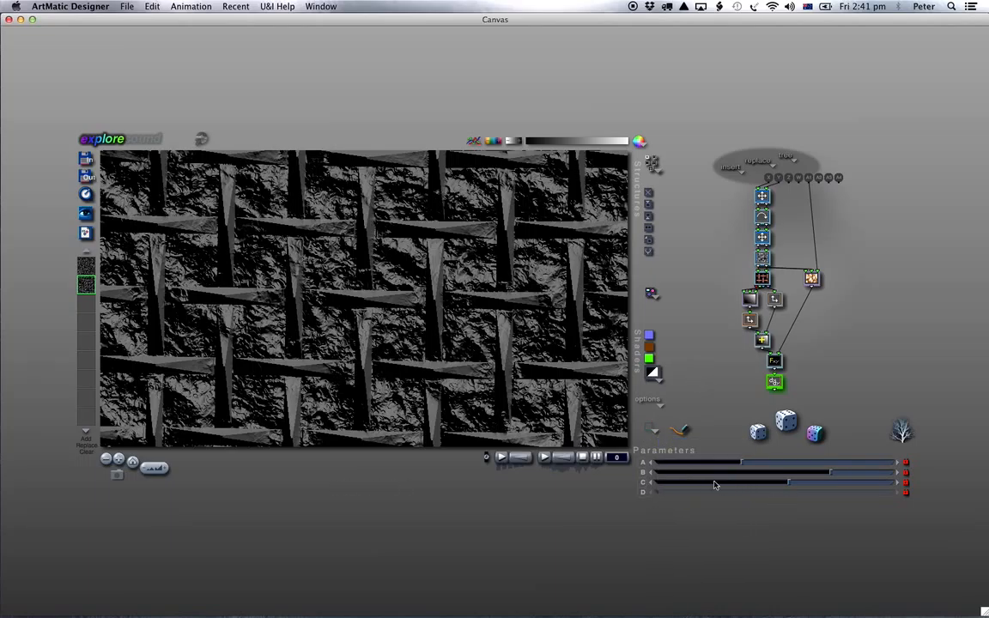
click(643, 486)
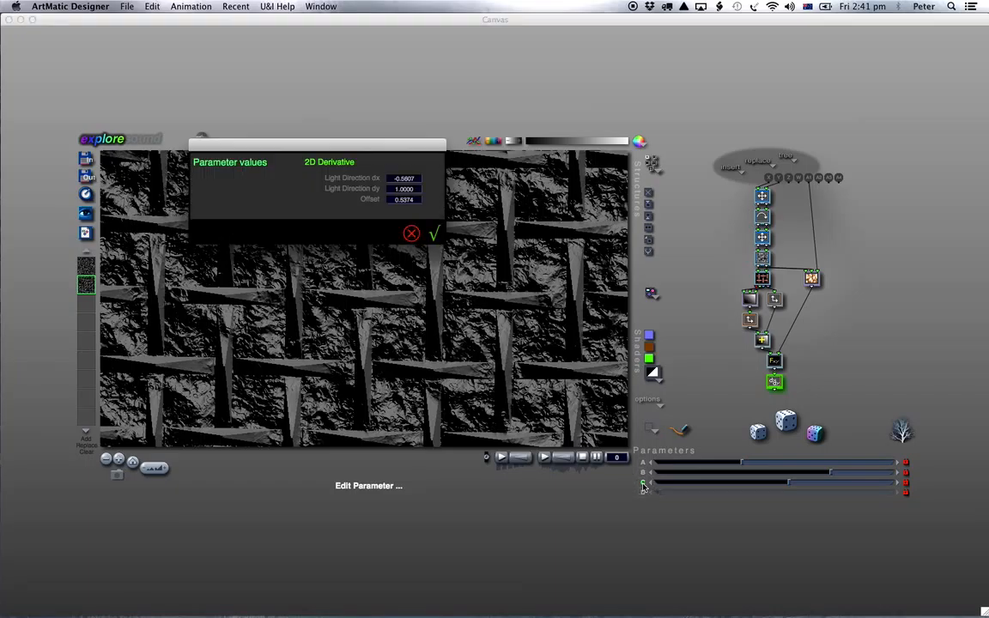
click(411, 233)
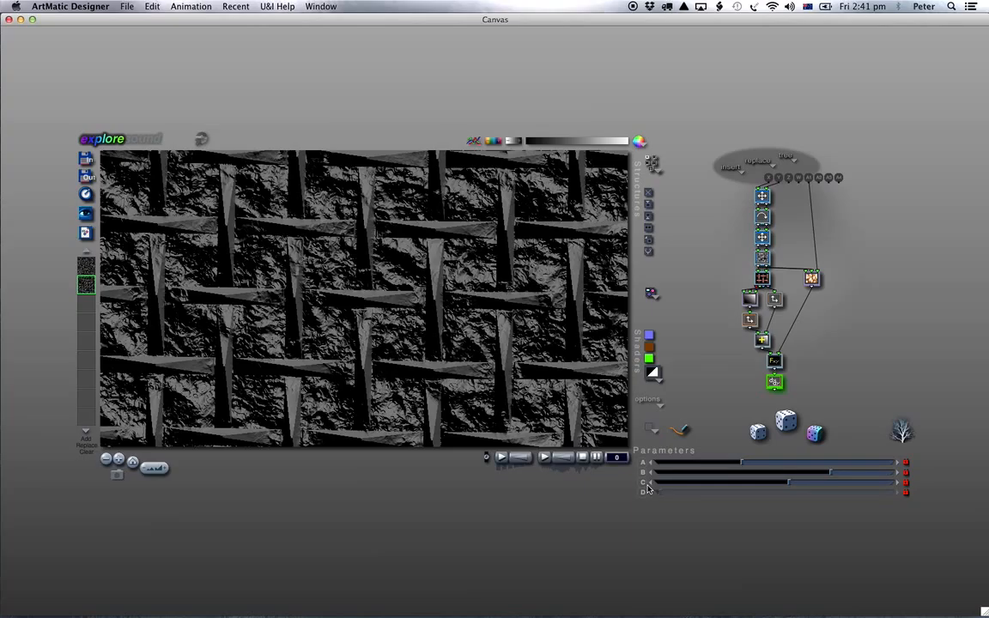
Reset the 2D Derivative's Offset parameter to its default value.
click(643, 484)
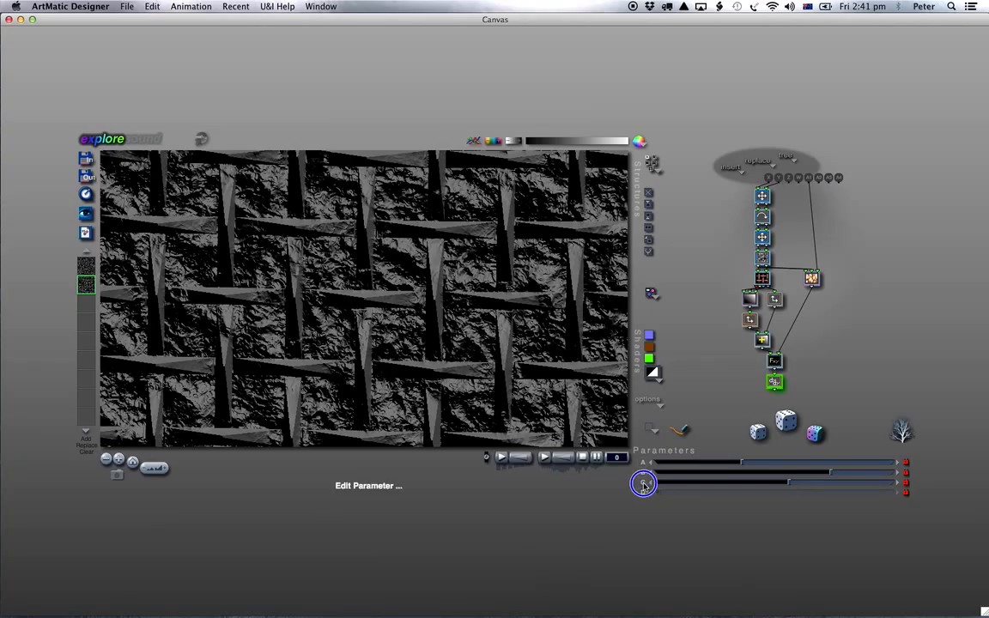
right_click(643, 486)
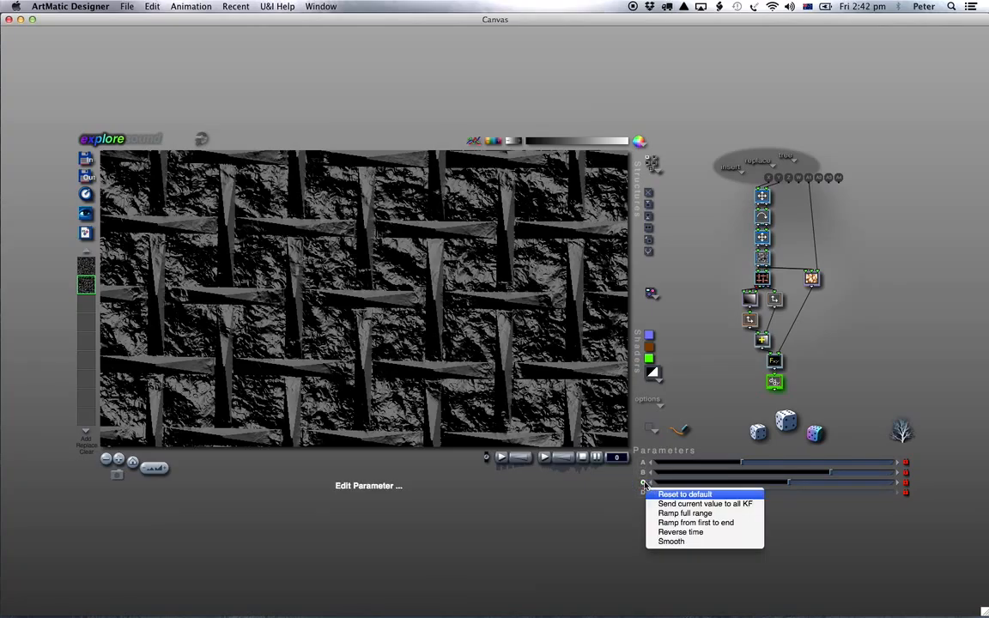
click(755, 494)
click(773, 482)
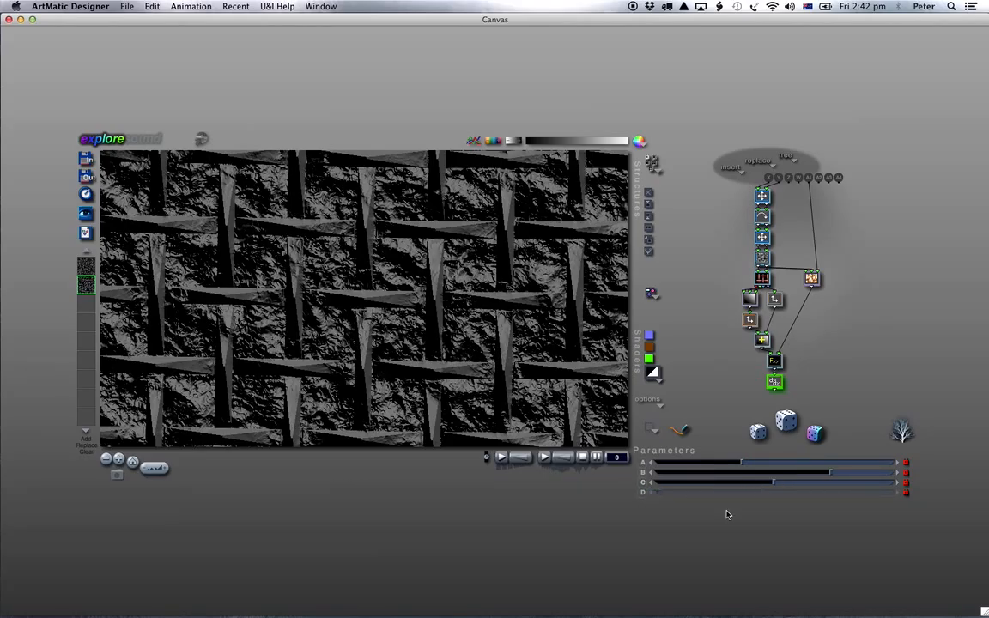
Examine the parameter grid options, the 2D Derivative's value and envelope editors, and the reset option of the unused parameter D.
click(654, 430)
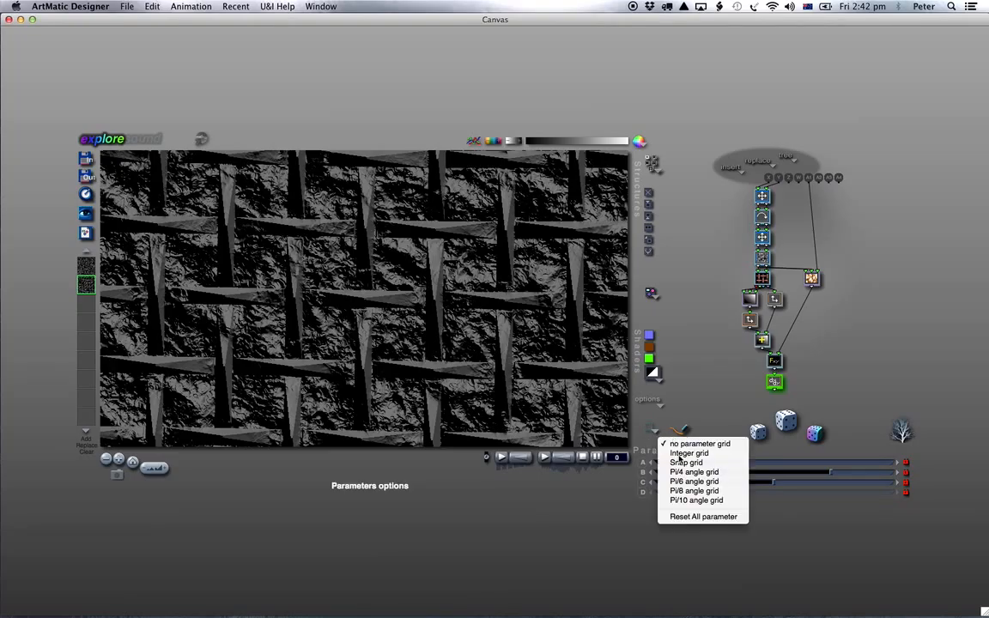
click(797, 543)
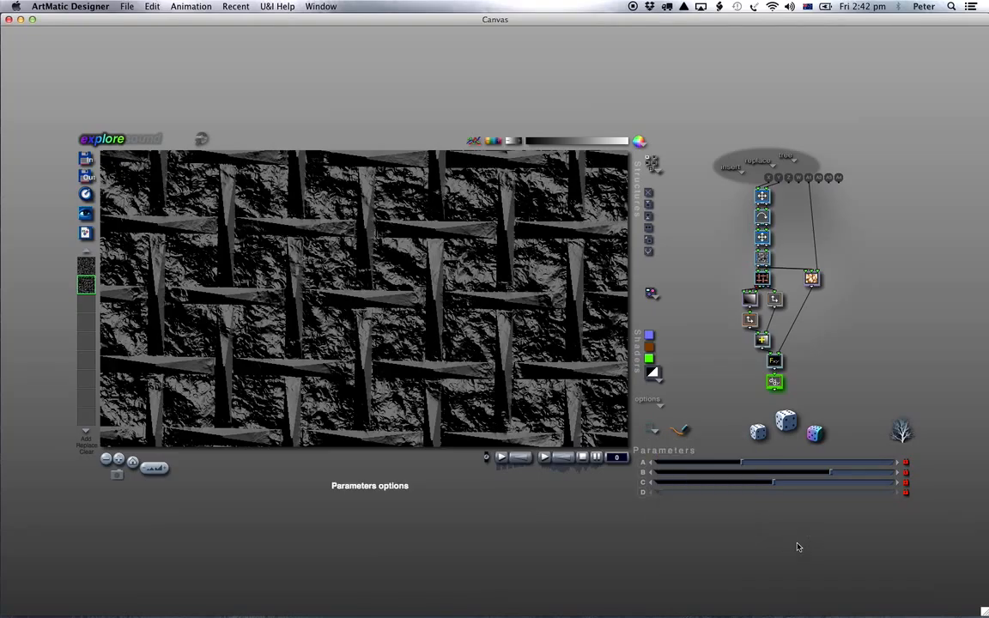
click(642, 496)
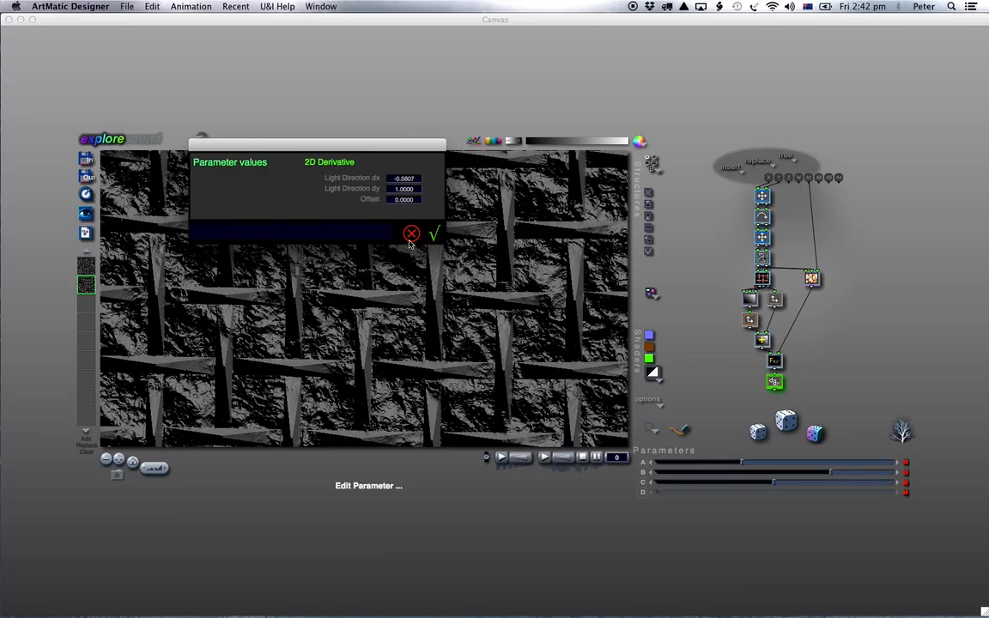
click(411, 233)
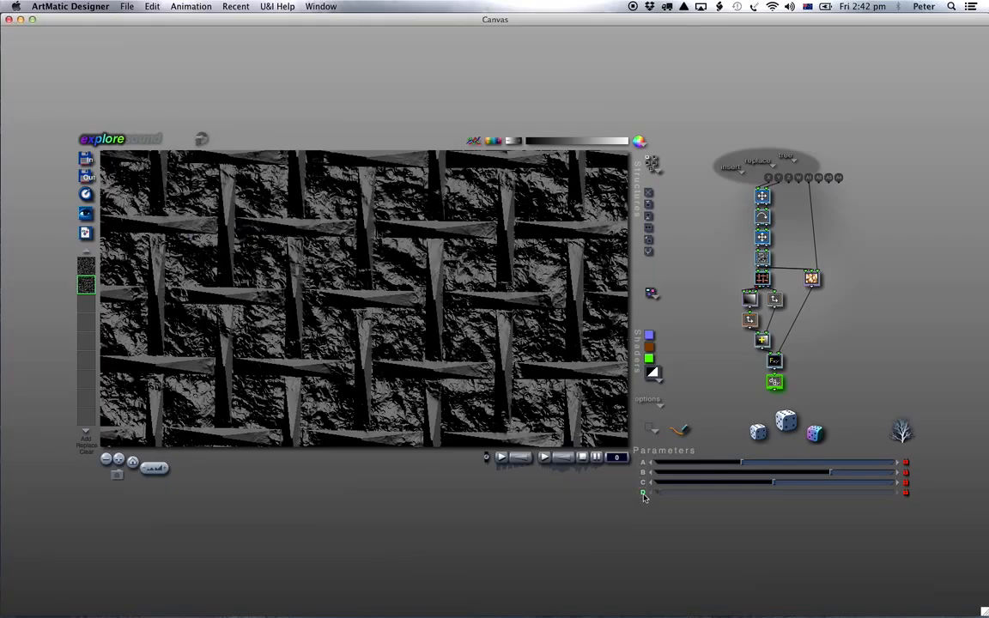
click(643, 495)
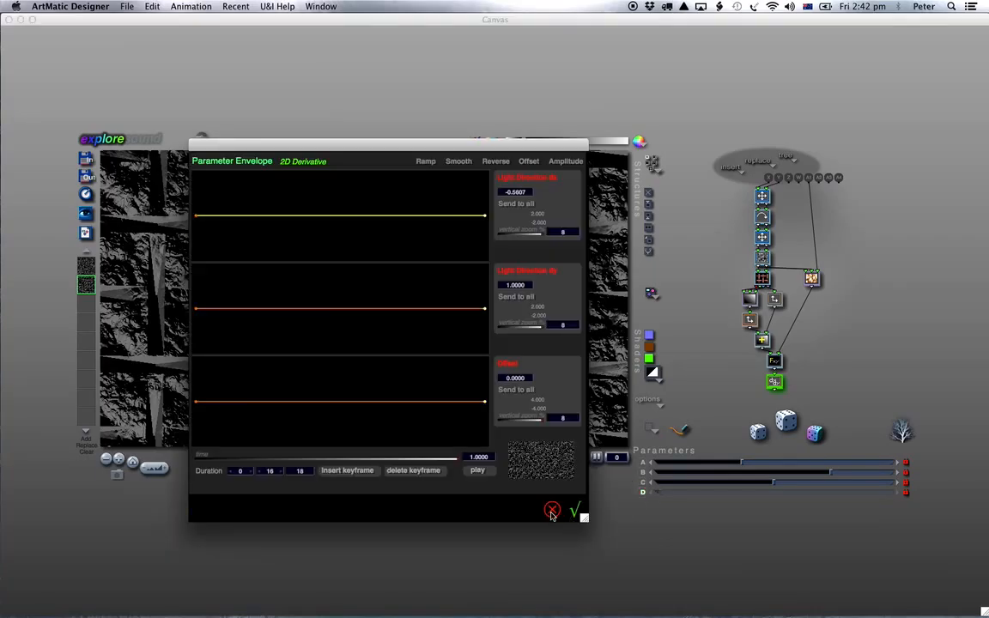
click(552, 511)
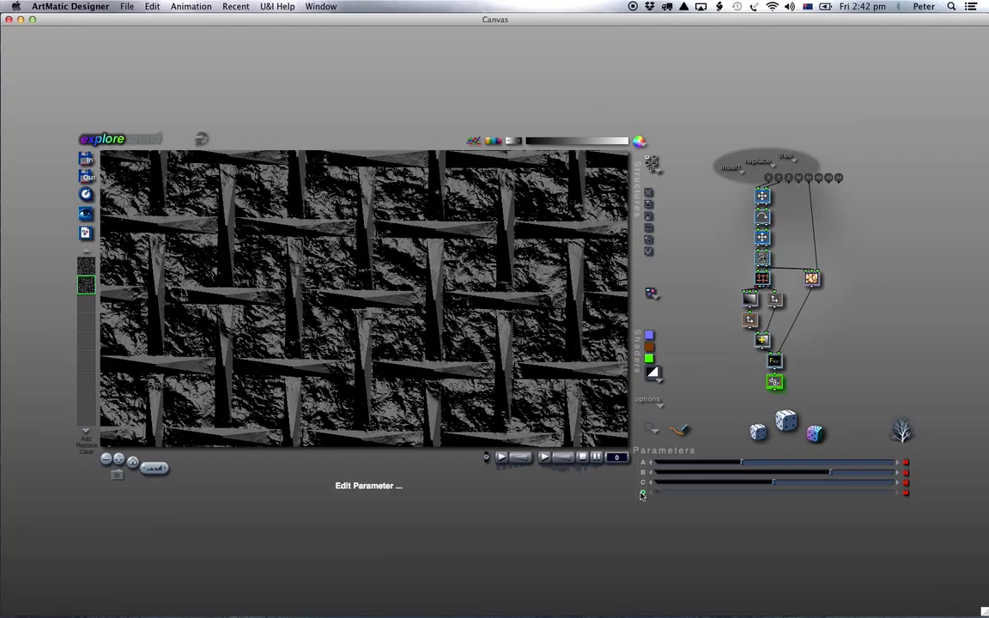
right_click(643, 494)
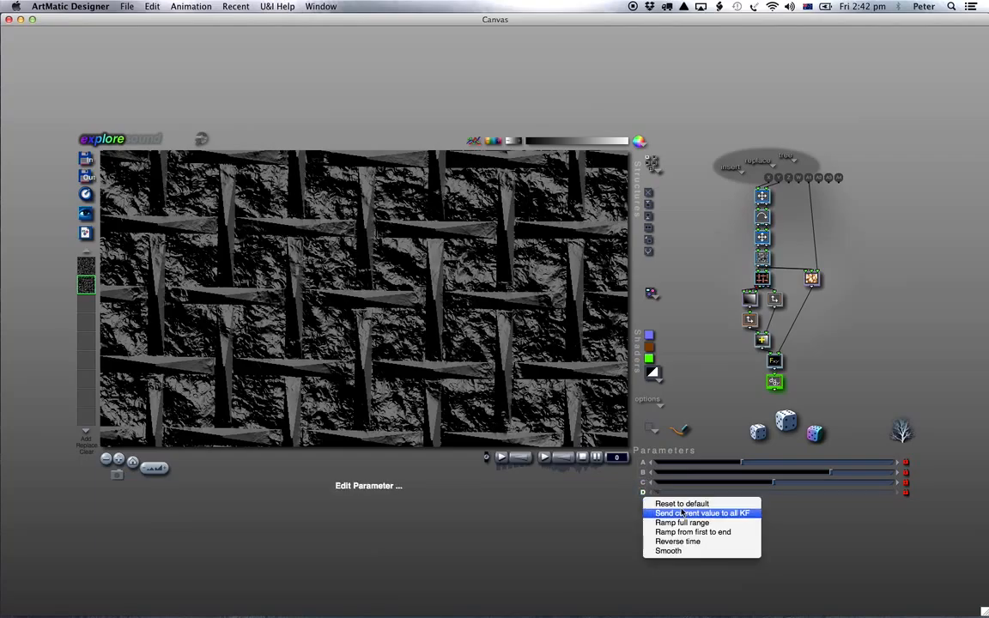
click(688, 504)
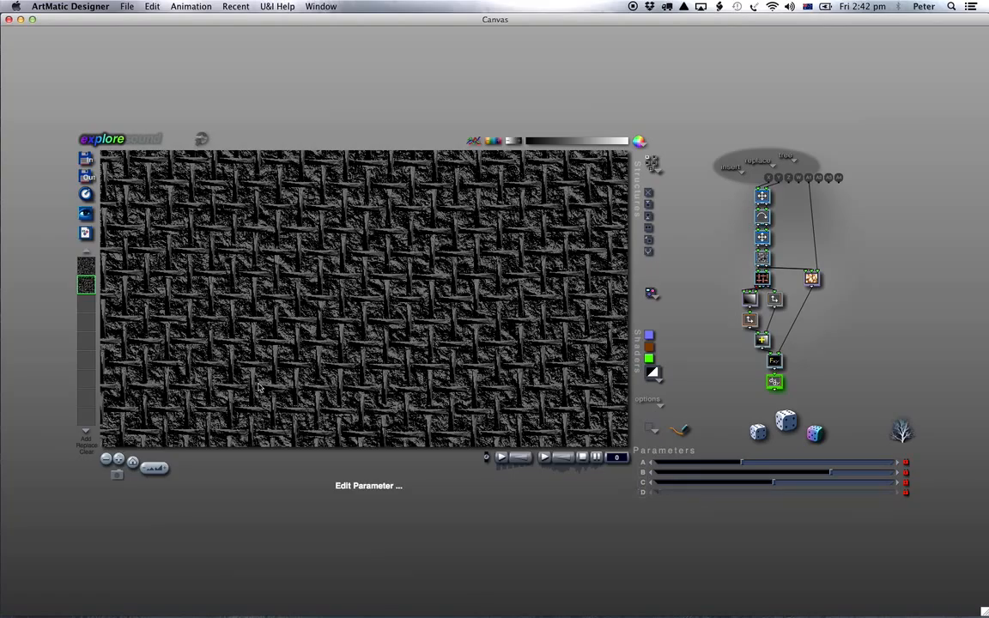
Zoom in closely on the woven texture of the second keyframe and store the view as a third and a fourth keyframe.
click(85, 270)
click(85, 288)
drag(149, 468, 290, 476)
click(91, 308)
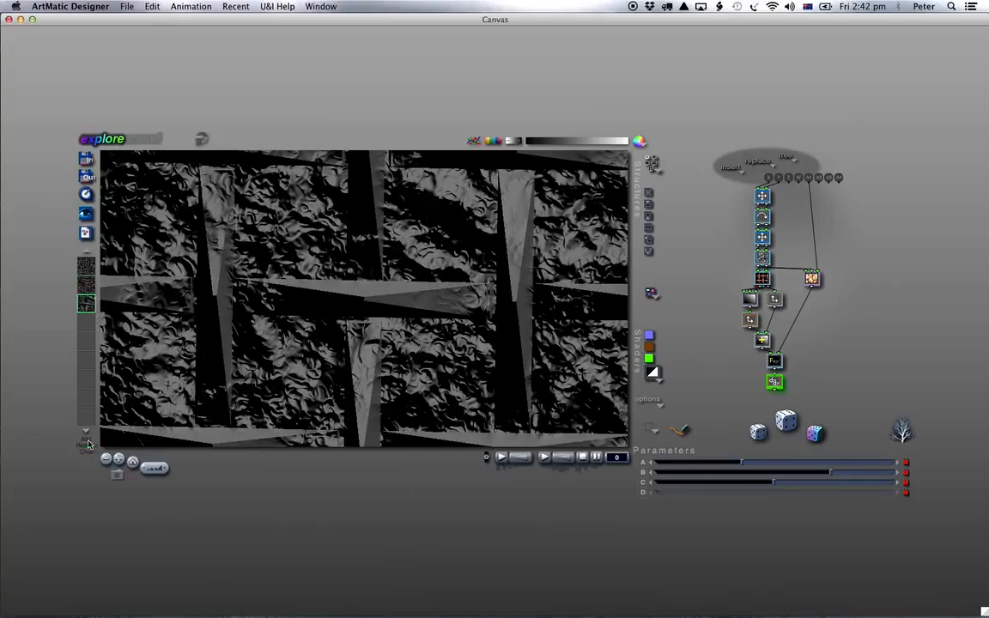
key(a)
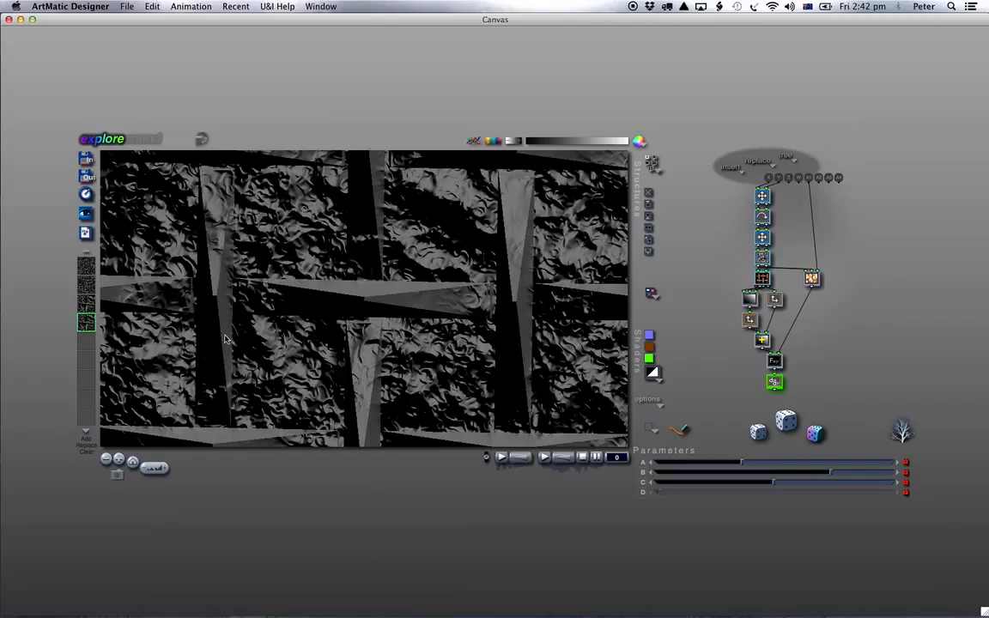
Slightly lower the Scaling of the Ax+B component below the gradient component, and clear the duplicate fourth keyframe.
click(762, 279)
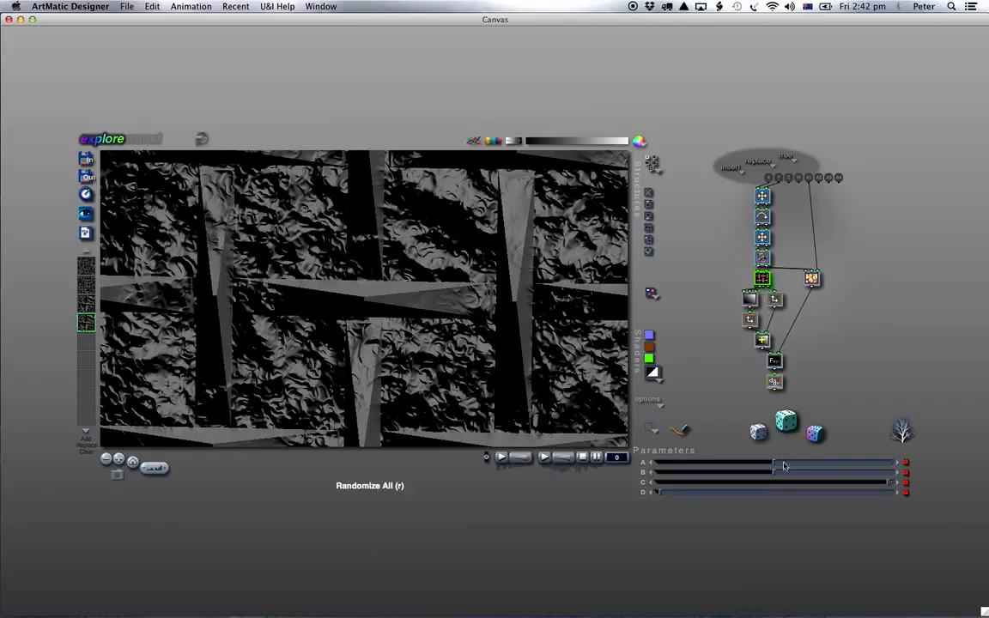
click(752, 317)
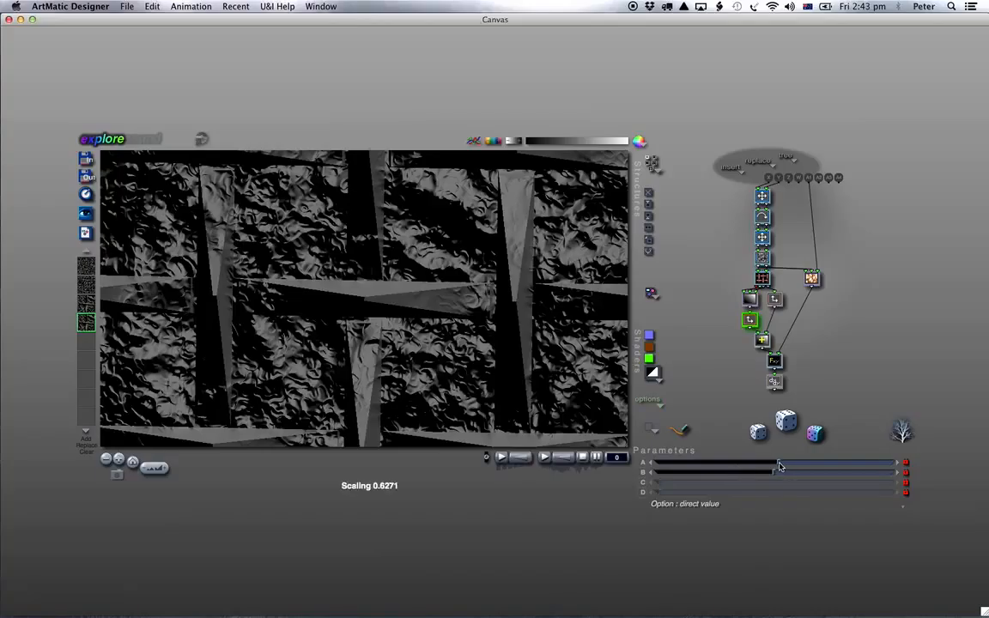
drag(778, 465, 769, 463)
drag(763, 461, 777, 461)
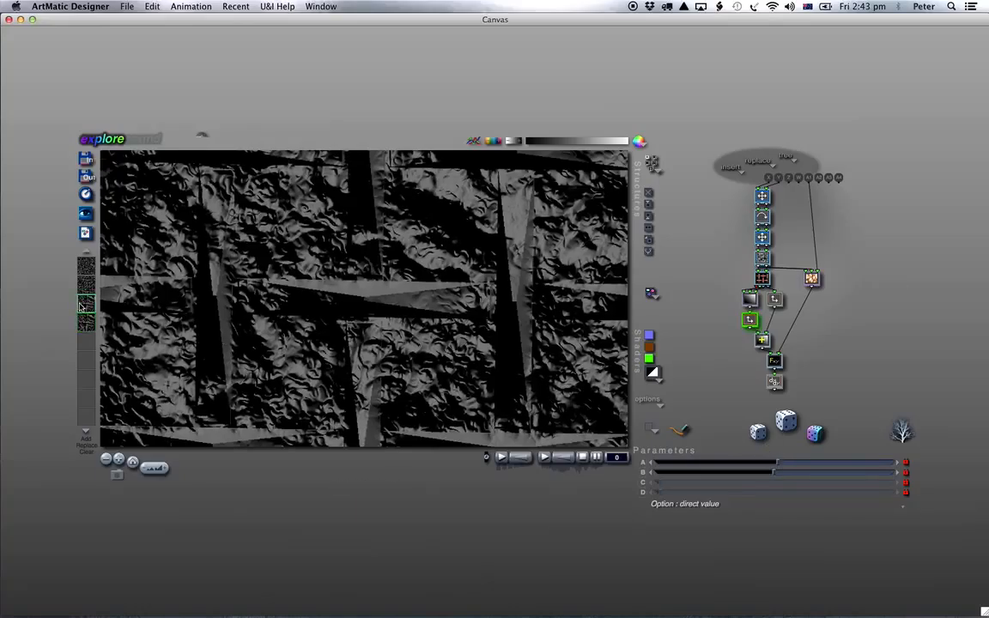
click(84, 456)
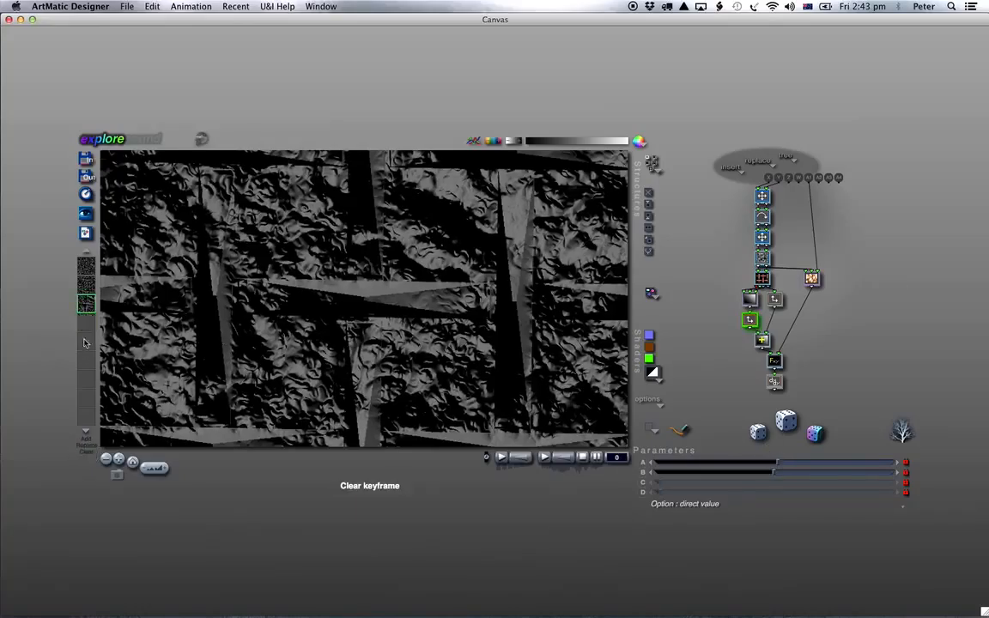
Preview the first keyframe's woven texture full-screen and compare it with the second keyframe's closer view.
click(87, 268)
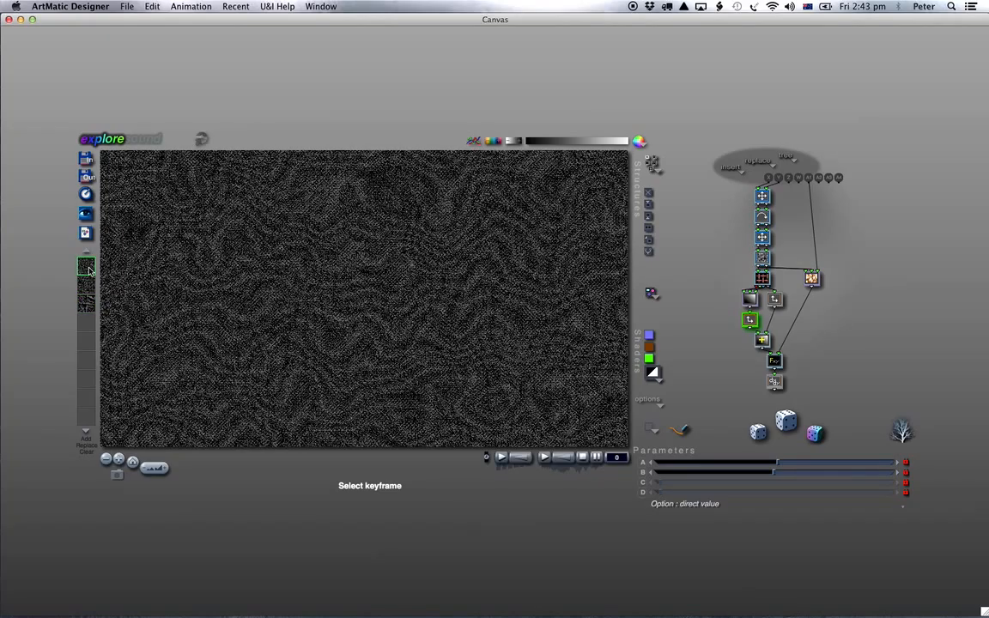
key(space)
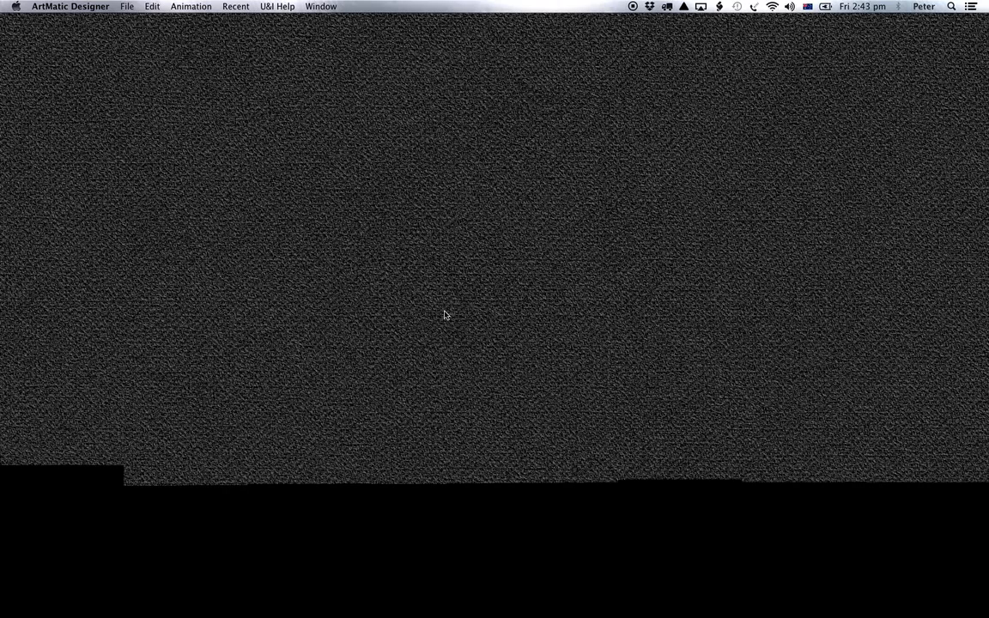
click(503, 345)
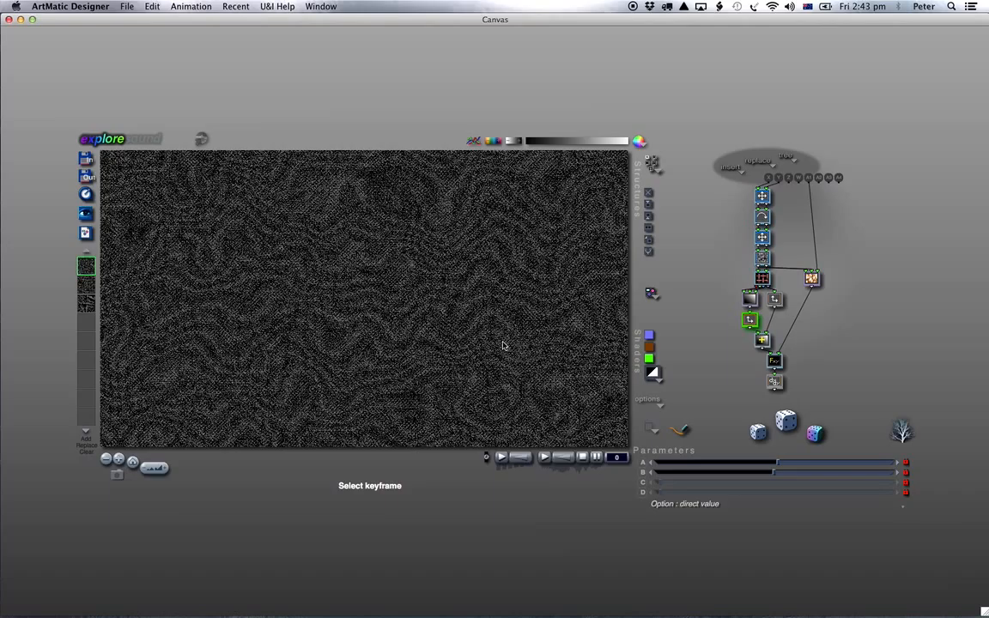
click(88, 287)
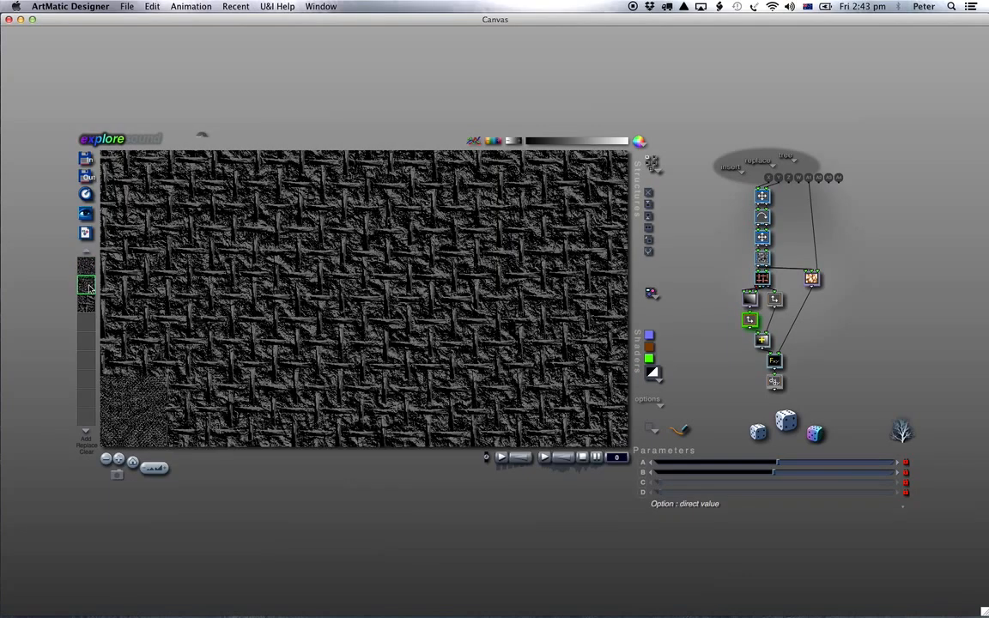
click(83, 265)
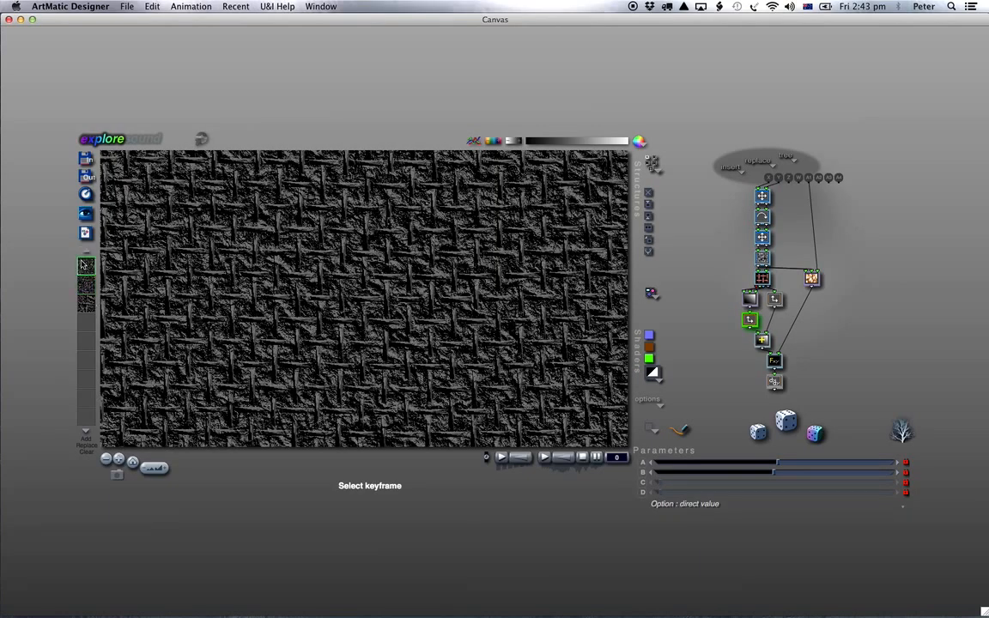
key(super+r)
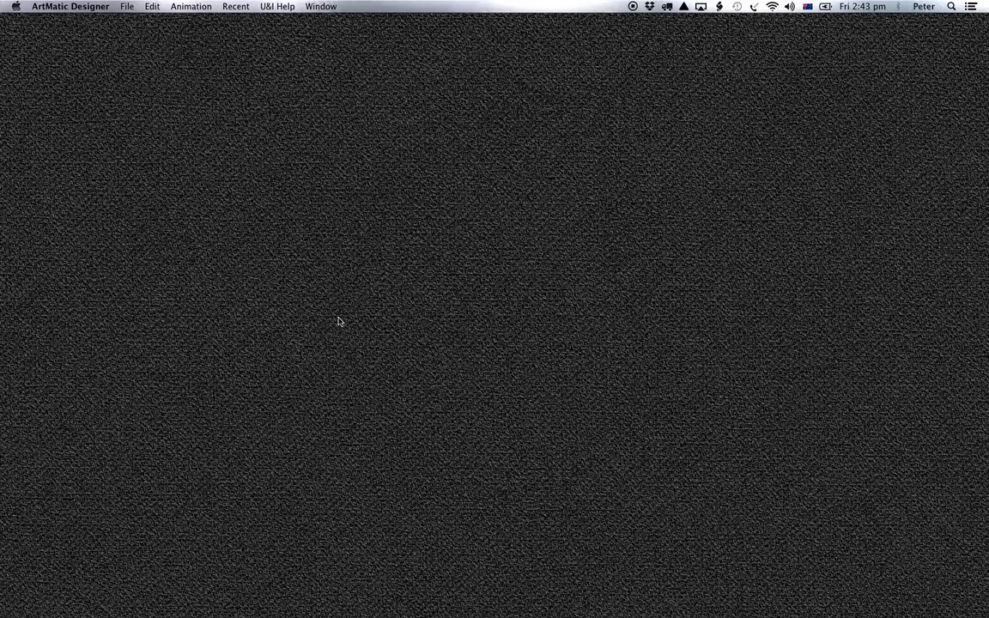
click(400, 329)
Fine-tune parameters A and B of the 2D Derivative and preview the texture full-screen.
click(775, 382)
drag(824, 475, 821, 472)
click(748, 464)
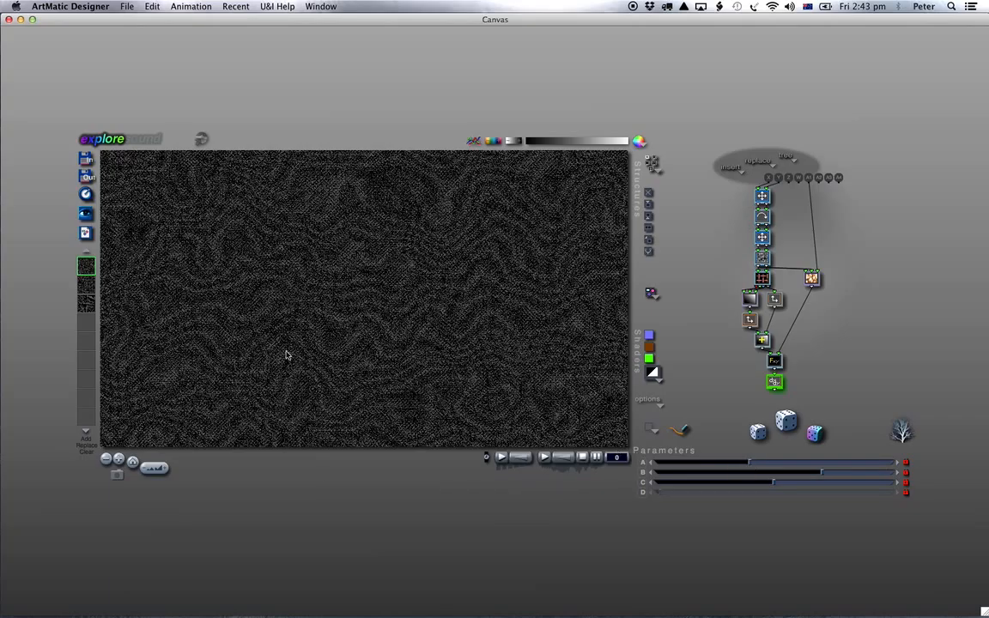
click(155, 467)
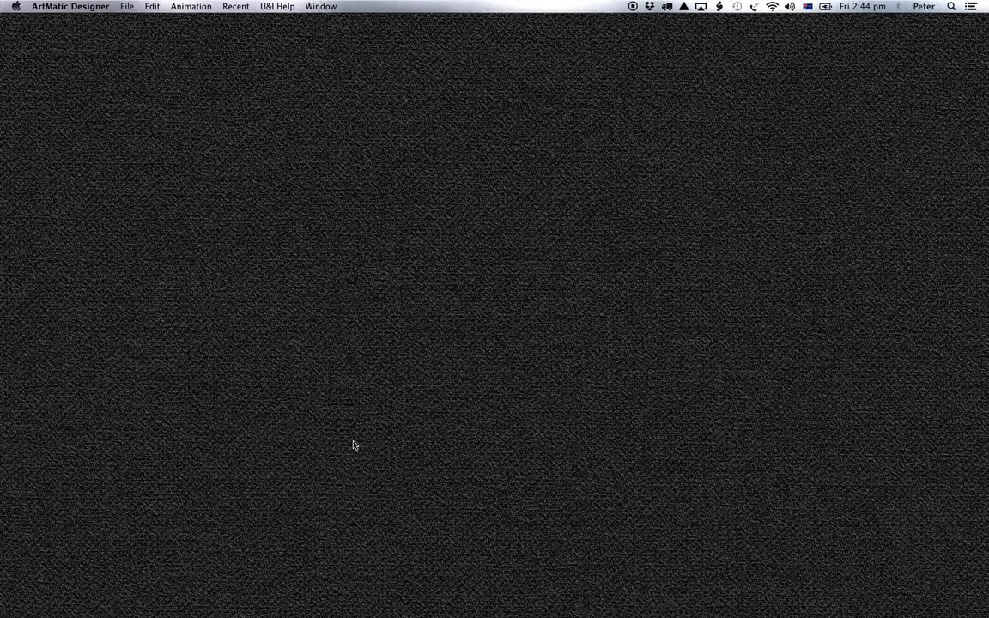
click(547, 419)
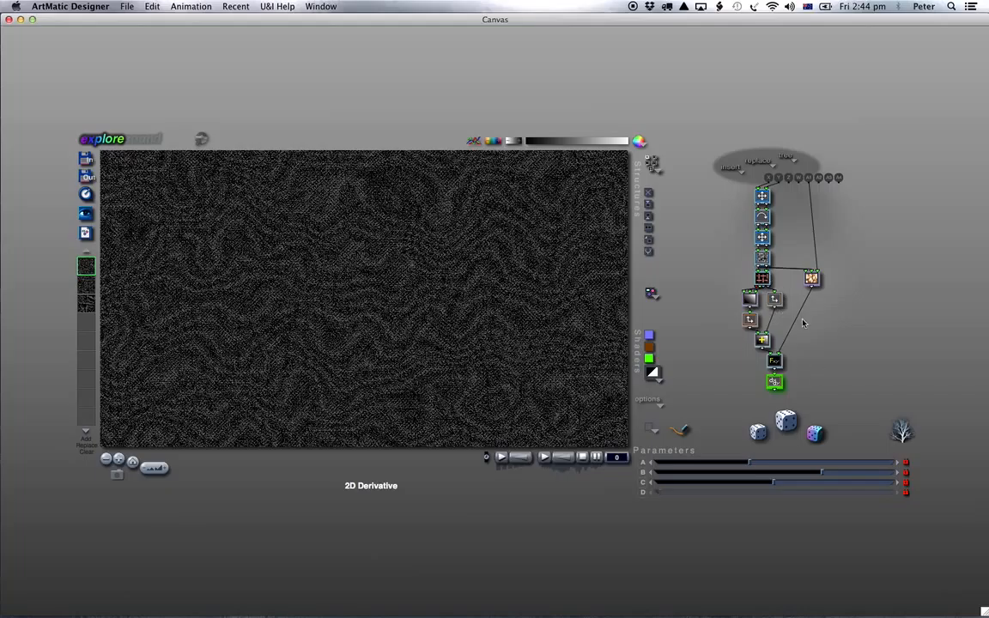
Add an Ax+B component below the 2D Derivative and convert it to a three-output 3D Scale.
key(super+z)
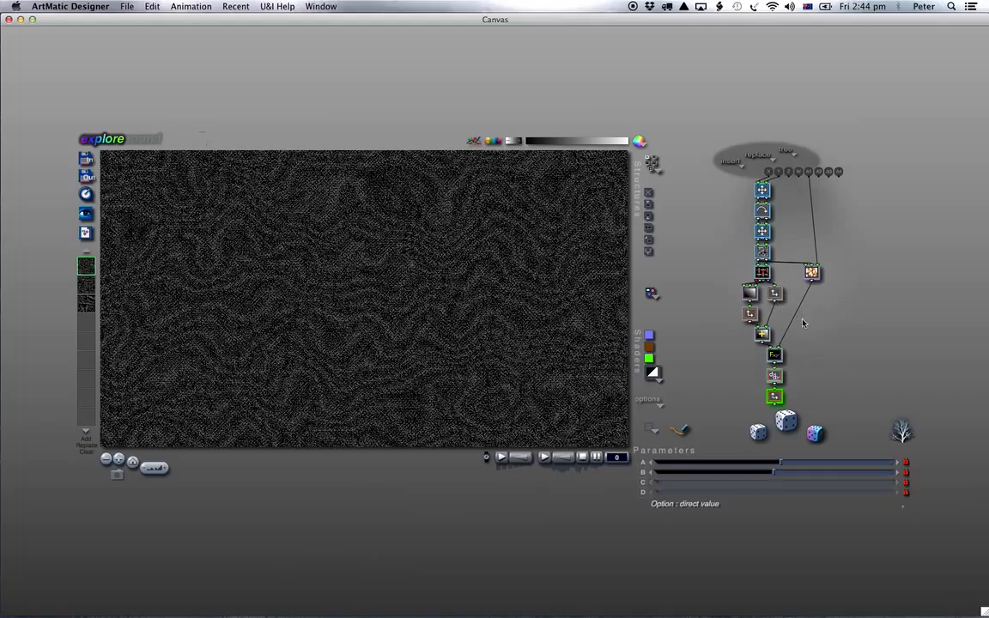
right_click(775, 397)
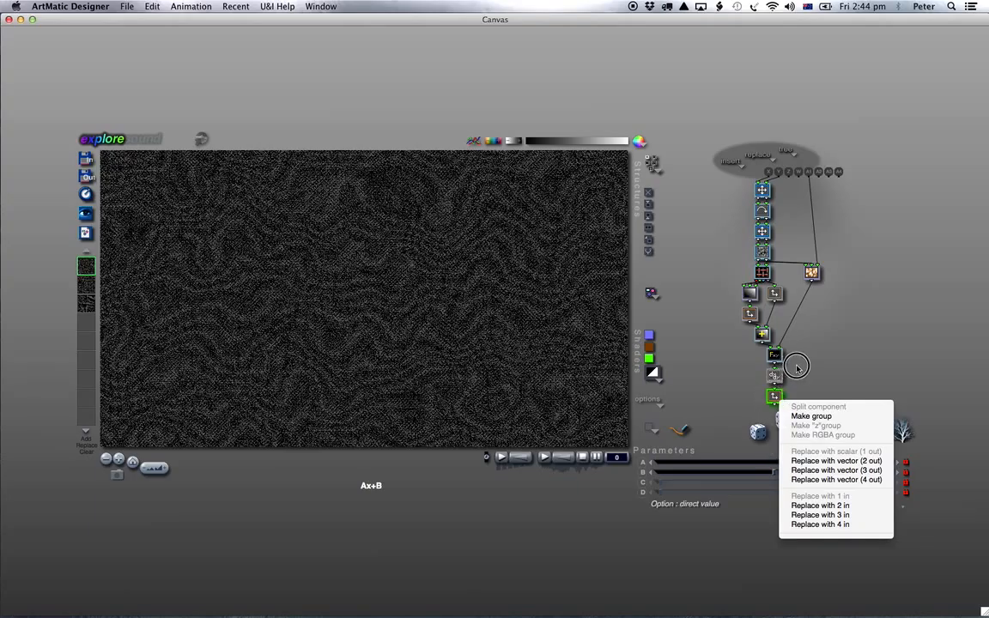
click(797, 367)
click(774, 397)
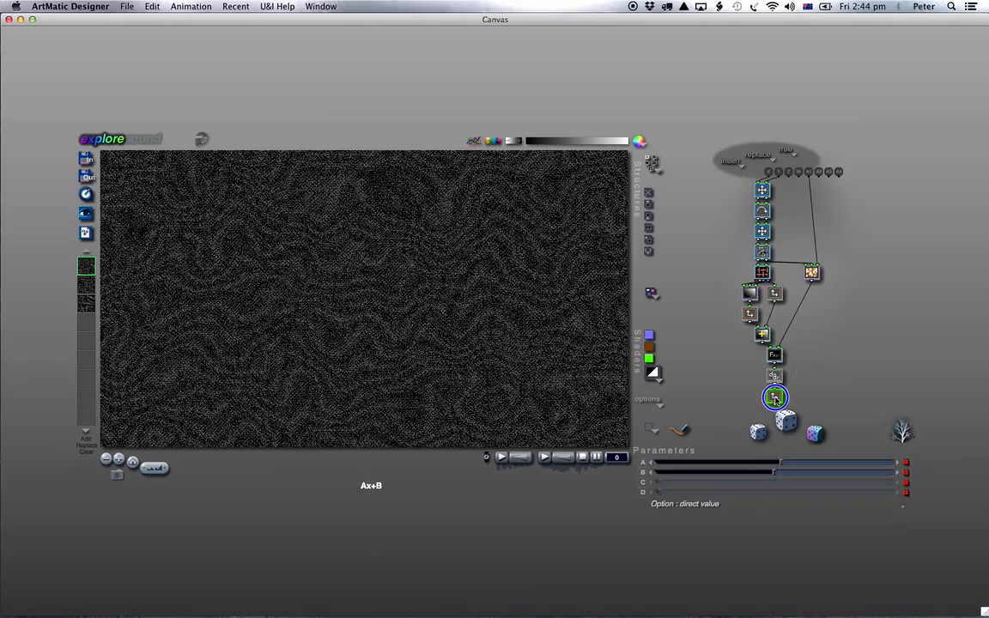
drag(770, 405, 834, 462)
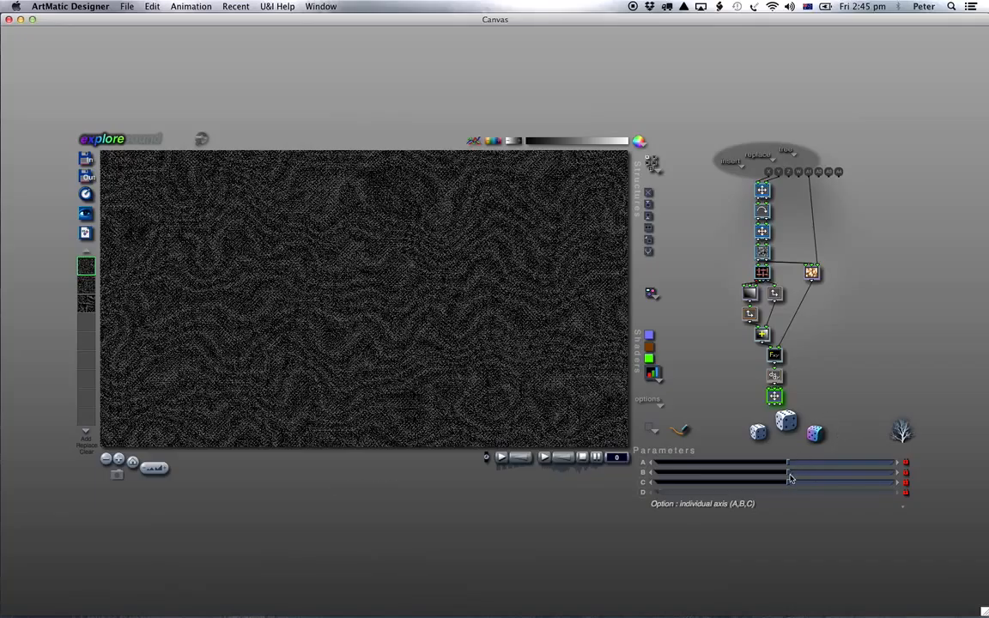
Try tinting with the 3D Scale: x scale about 1.41, reset all parameters, y scale about 1.70, and a higher z scale.
mouse_move(790, 483)
mouse_move(789, 464)
click(790, 464)
click(794, 462)
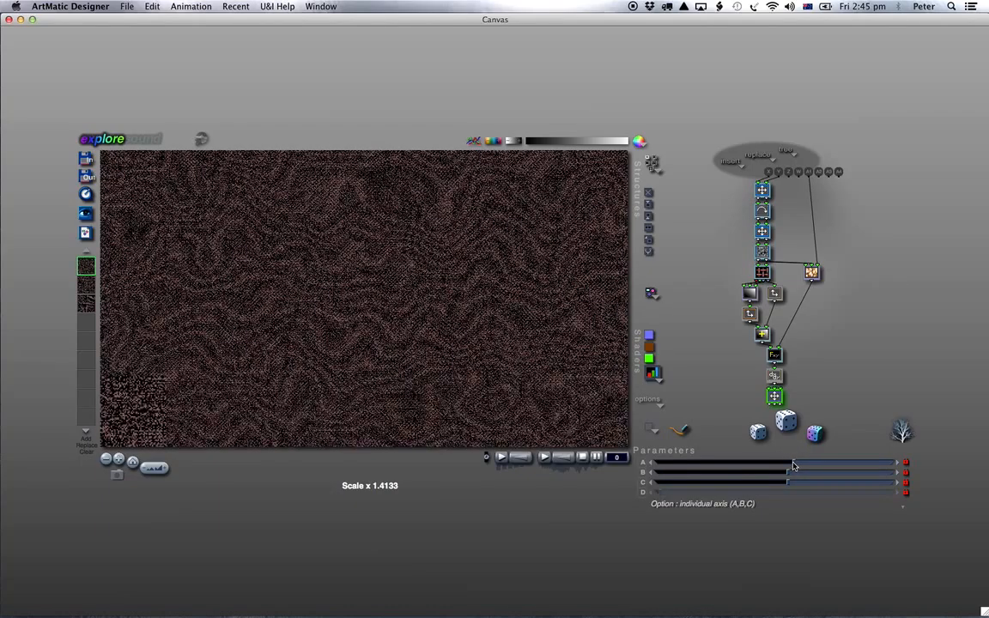
click(656, 431)
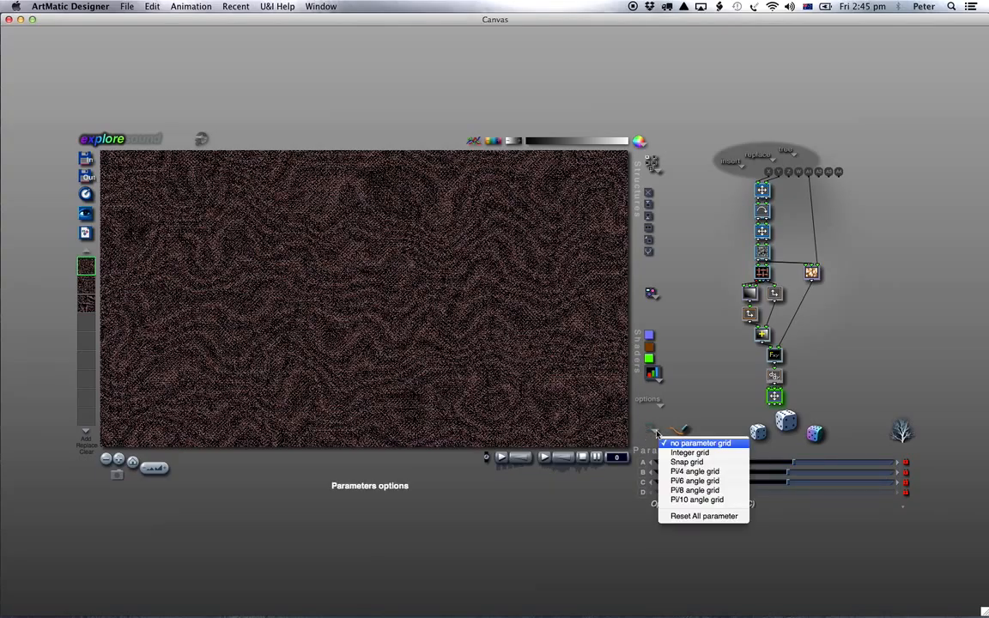
click(687, 515)
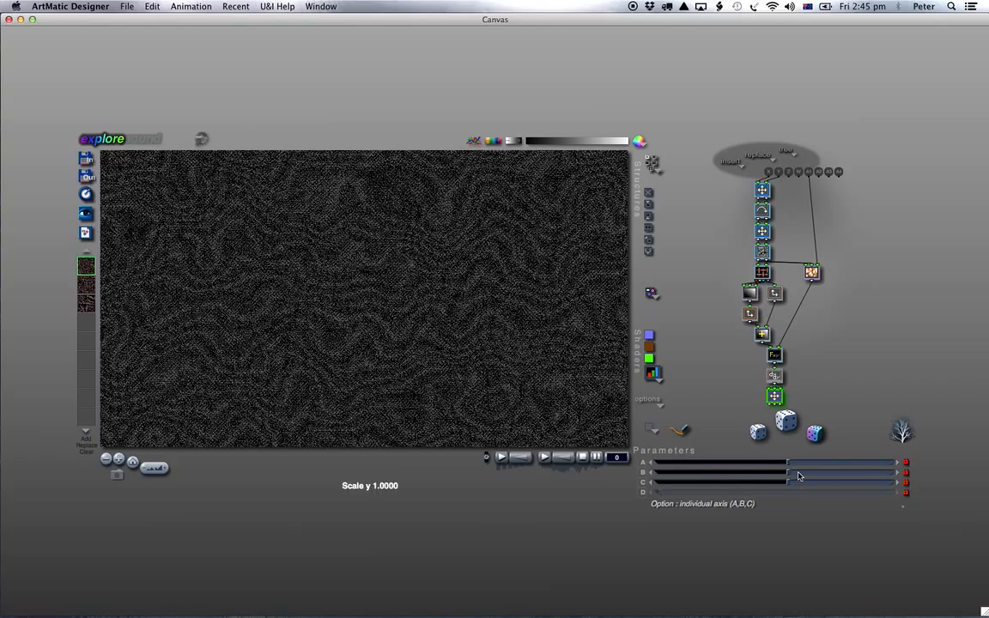
drag(791, 477, 797, 475)
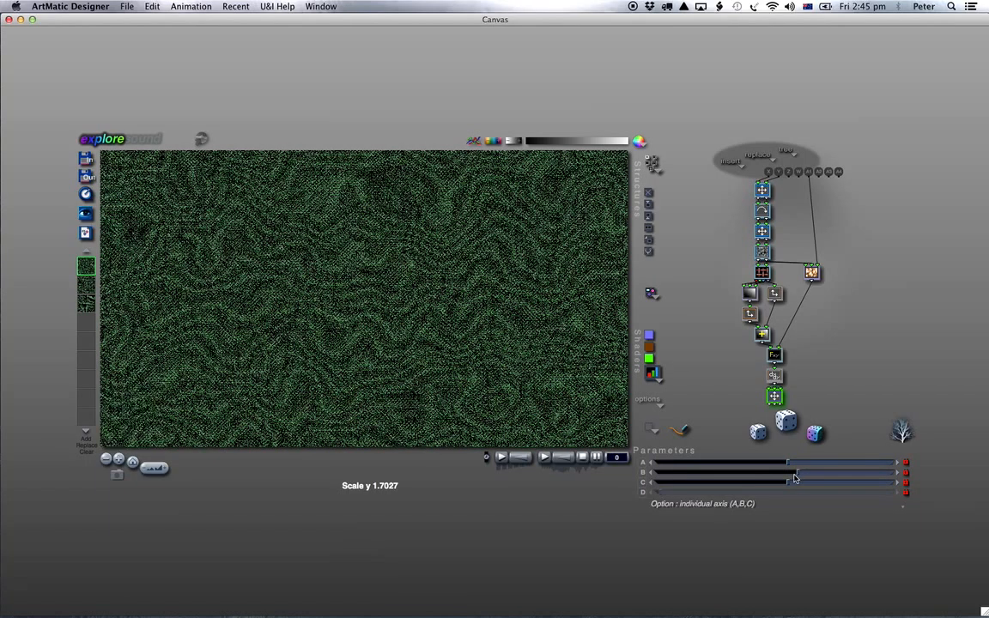
drag(795, 483, 797, 484)
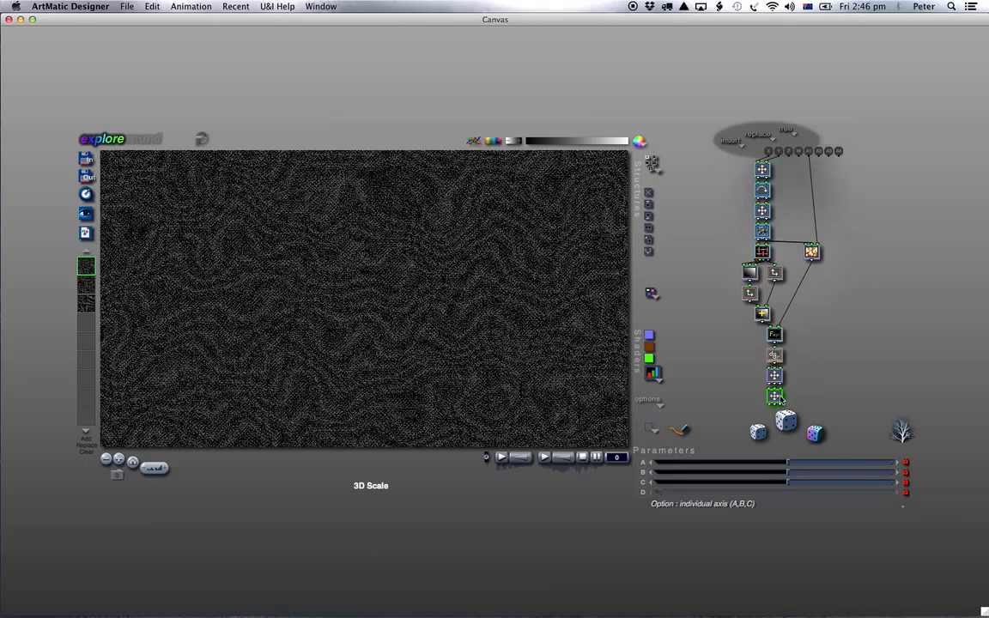
Replace the lowest 3D Scale component in the tree with Color Shift.
click(775, 394)
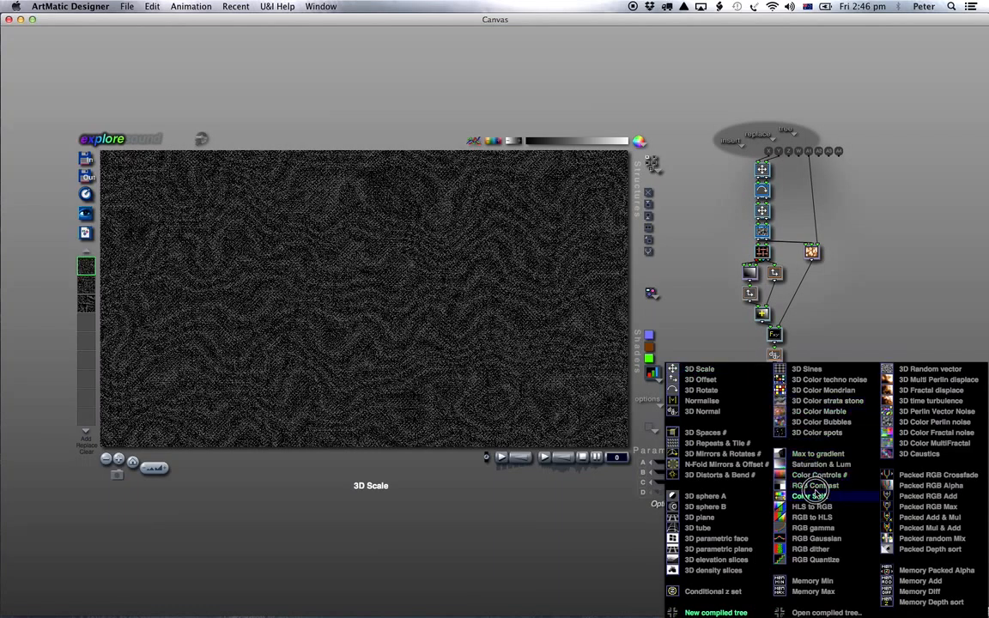
click(816, 498)
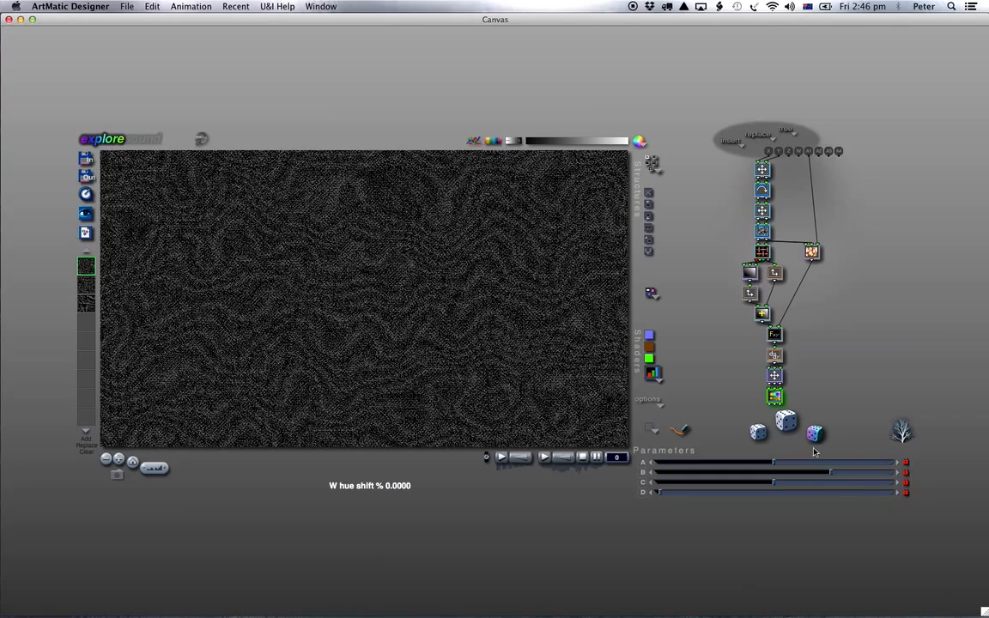
Raise the x scale of the 3D Scale above the Color Shift, set its y scale to about 1.33, and preview the texture full-screen.
click(774, 375)
click(792, 464)
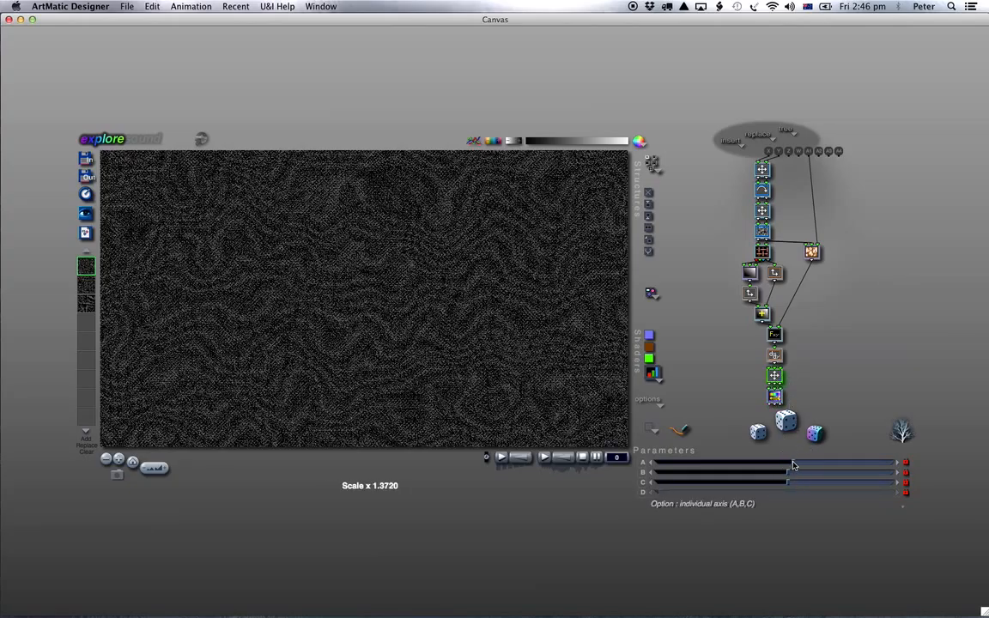
click(792, 473)
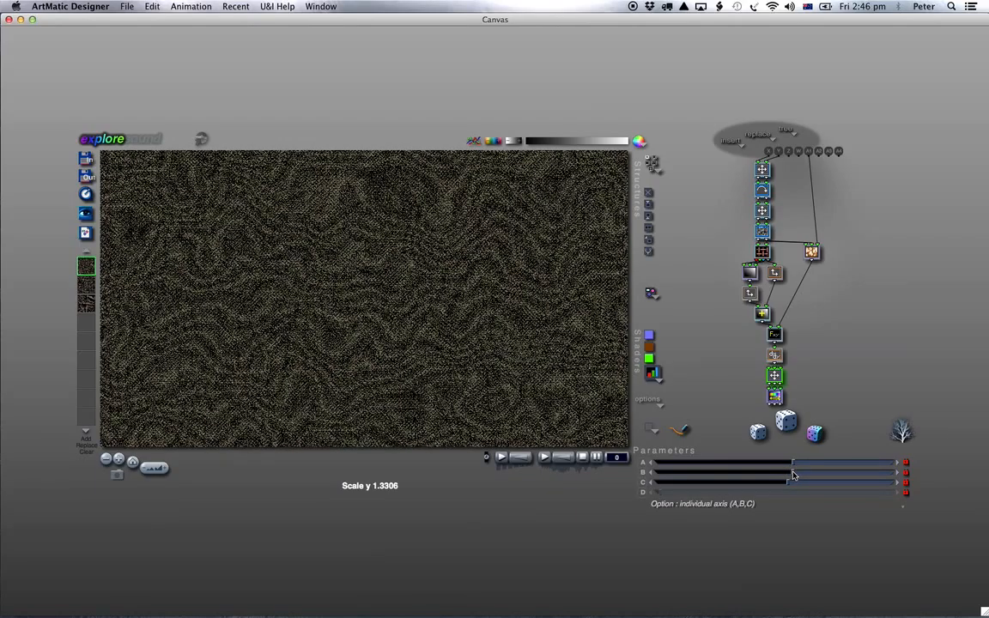
drag(793, 475, 795, 473)
click(764, 440)
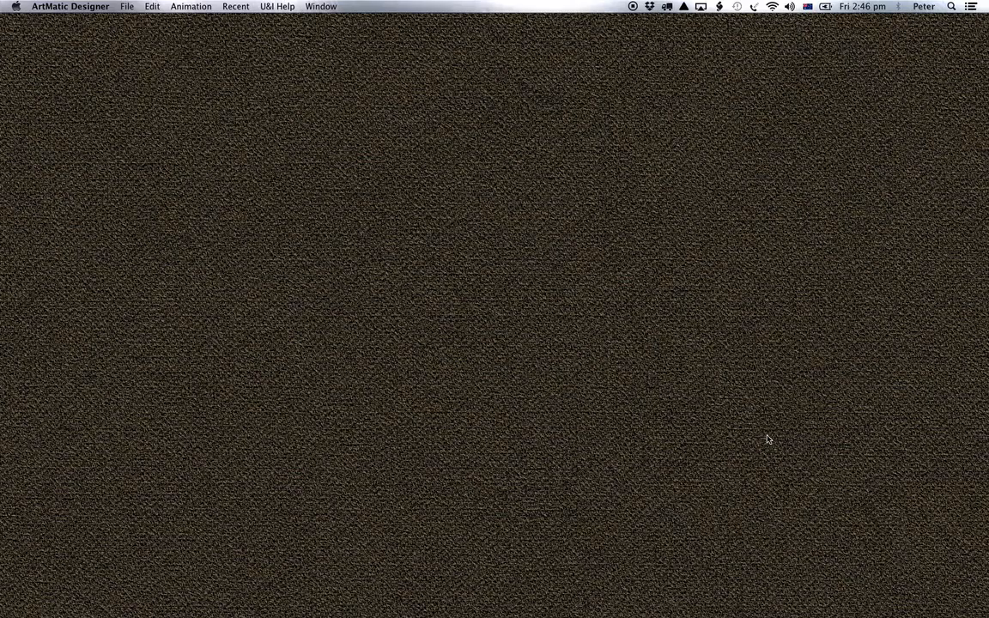
click(766, 438)
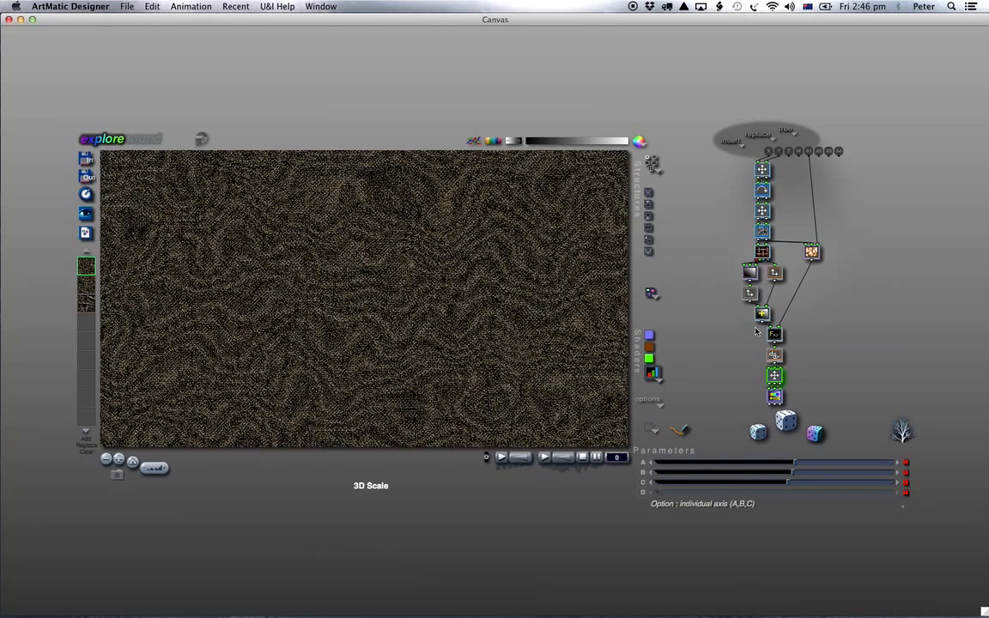
Set the Scaling of the Ax+B component below the gradient to about 0.81 and preview the texture full-screen.
click(750, 295)
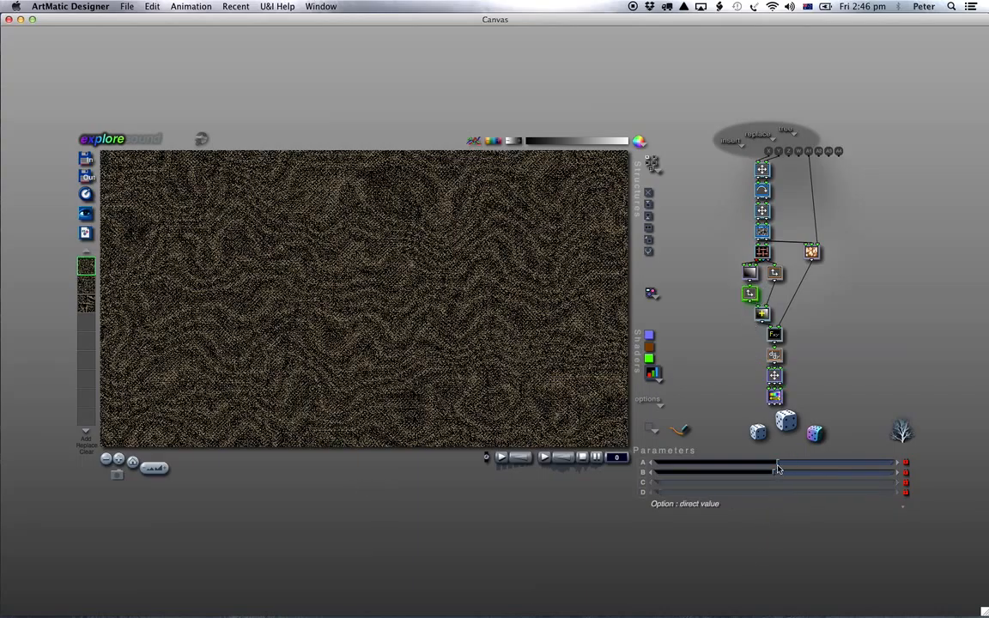
drag(778, 465, 780, 466)
key(super+f)
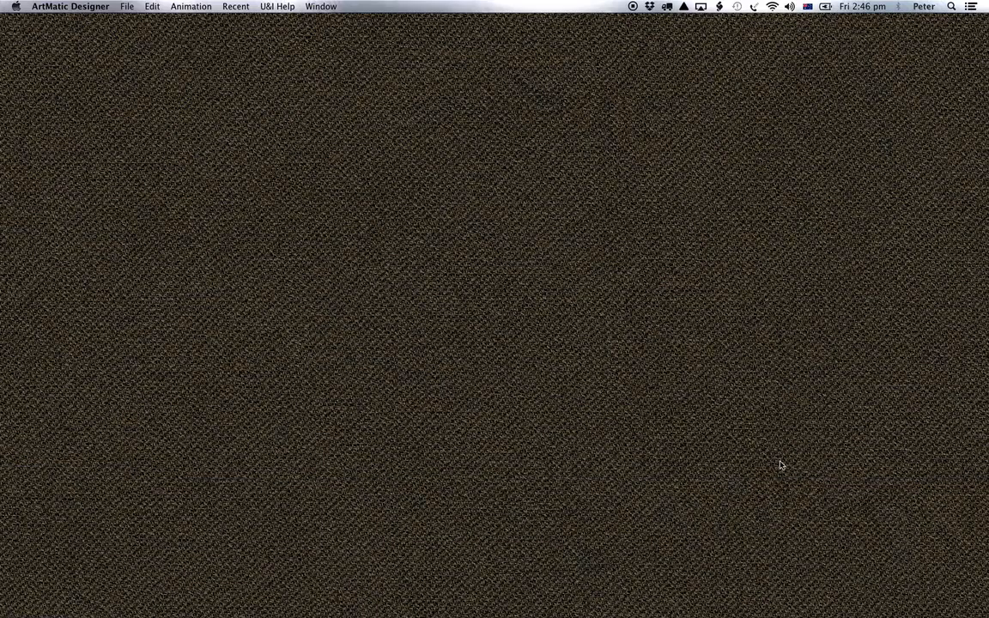
click(775, 430)
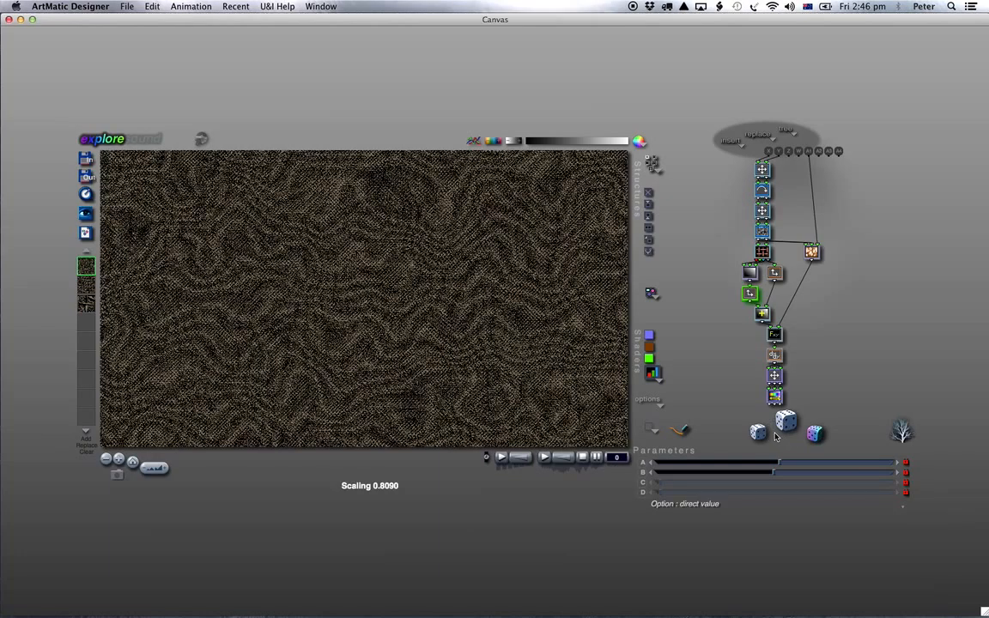
Raise parameter B of the Color Shift component and look at its replacement components without changing it.
click(775, 376)
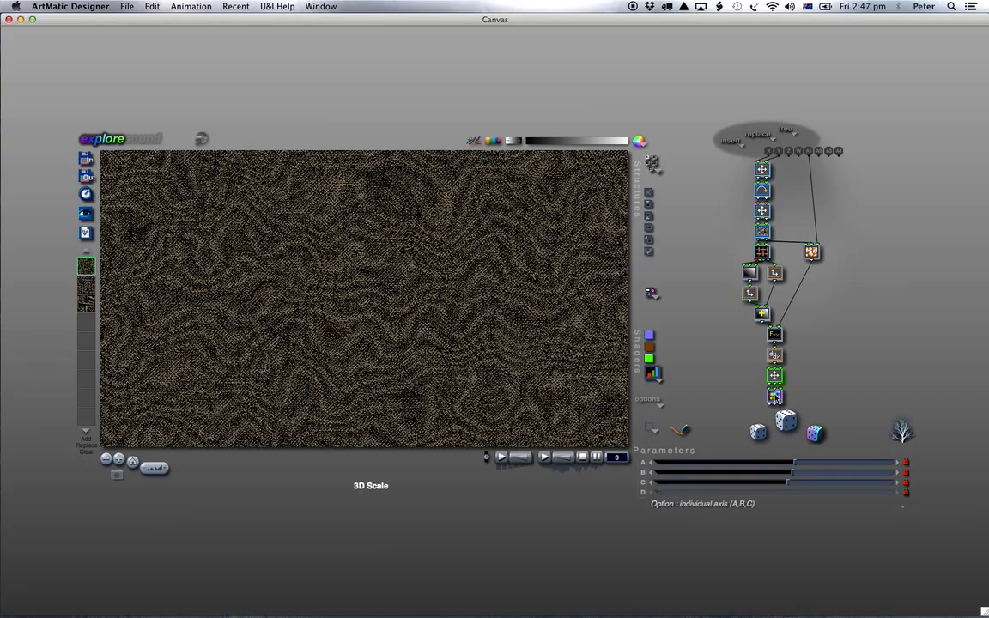
click(775, 396)
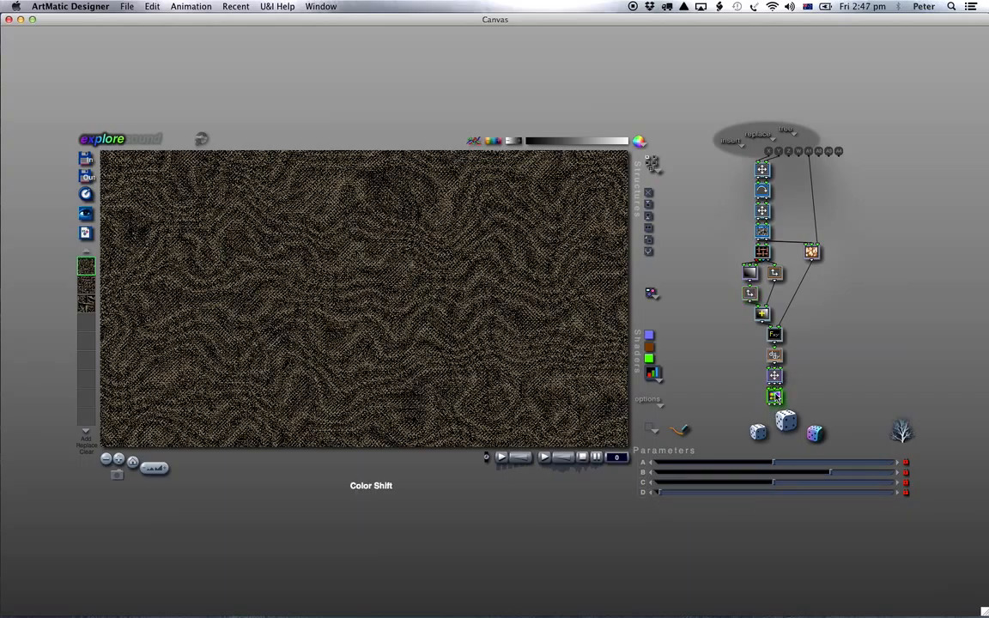
click(856, 475)
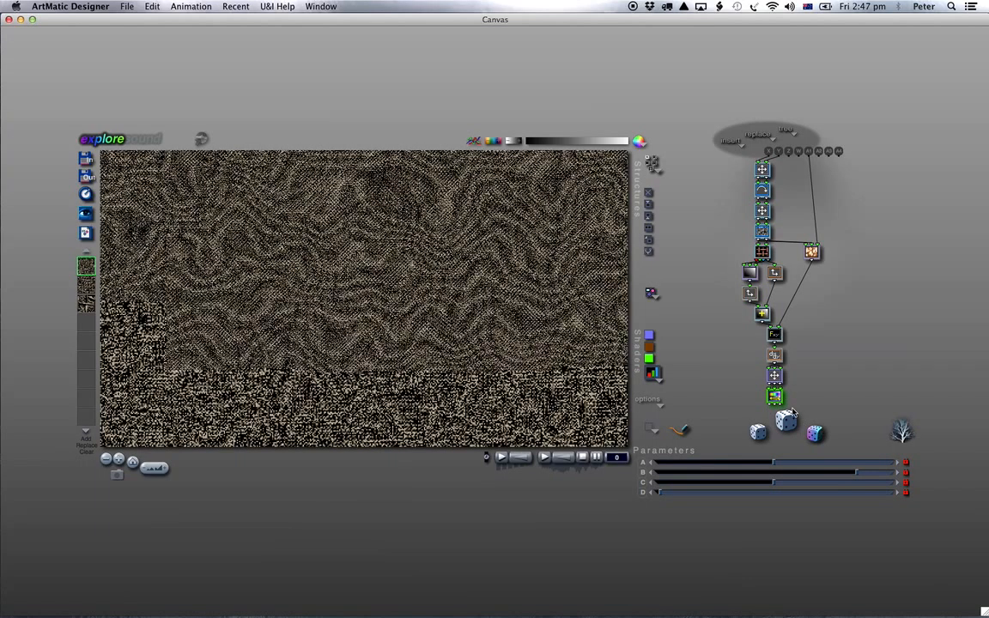
click(775, 396)
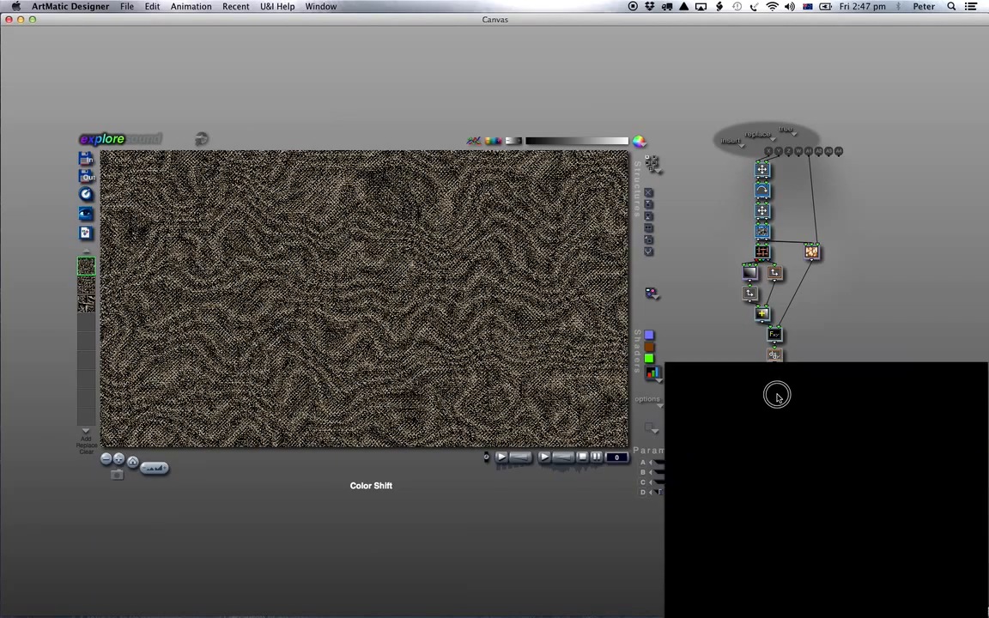
click(867, 331)
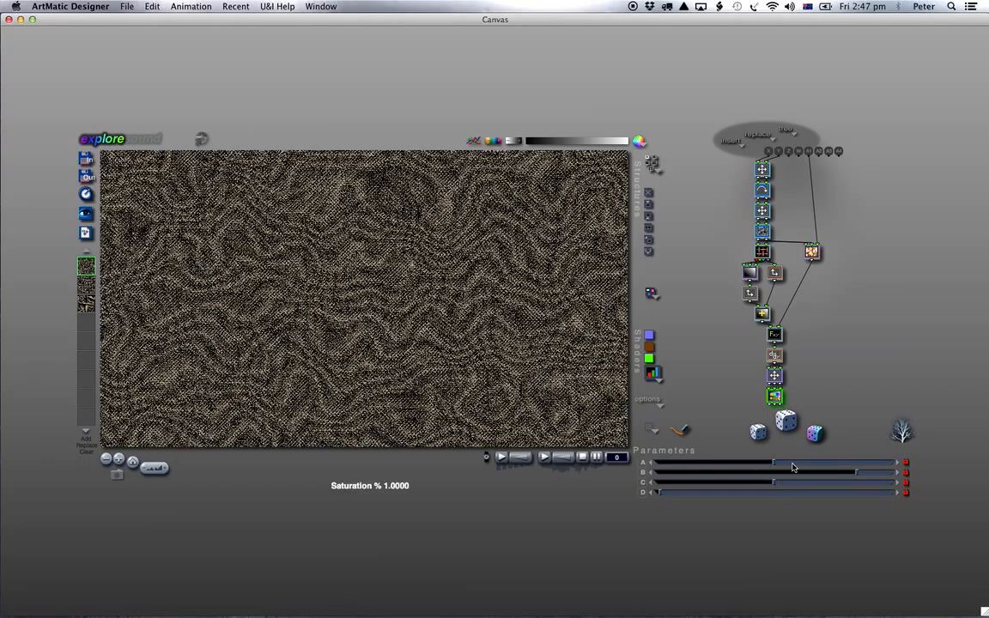
Try a lower Saturation on the Color Shift, raise its parameter B close to the maximum, and preview the texture full-screen.
mouse_move(775, 464)
mouse_down()
mouse_move(834, 464)
mouse_move(722, 464)
mouse_move(784, 463)
mouse_move(742, 465)
mouse_up()
drag(843, 471, 879, 473)
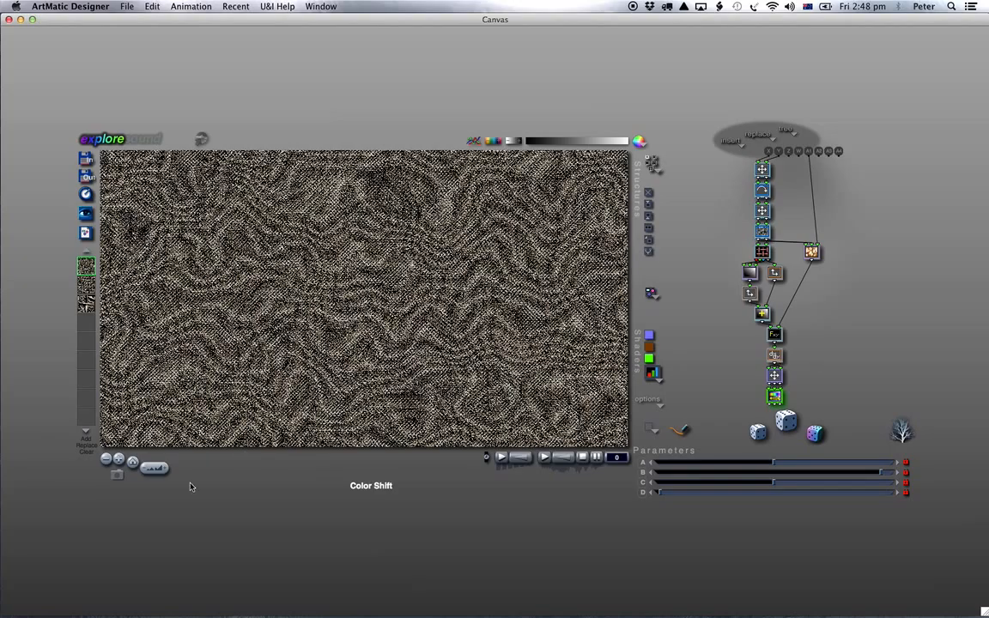
key(f)
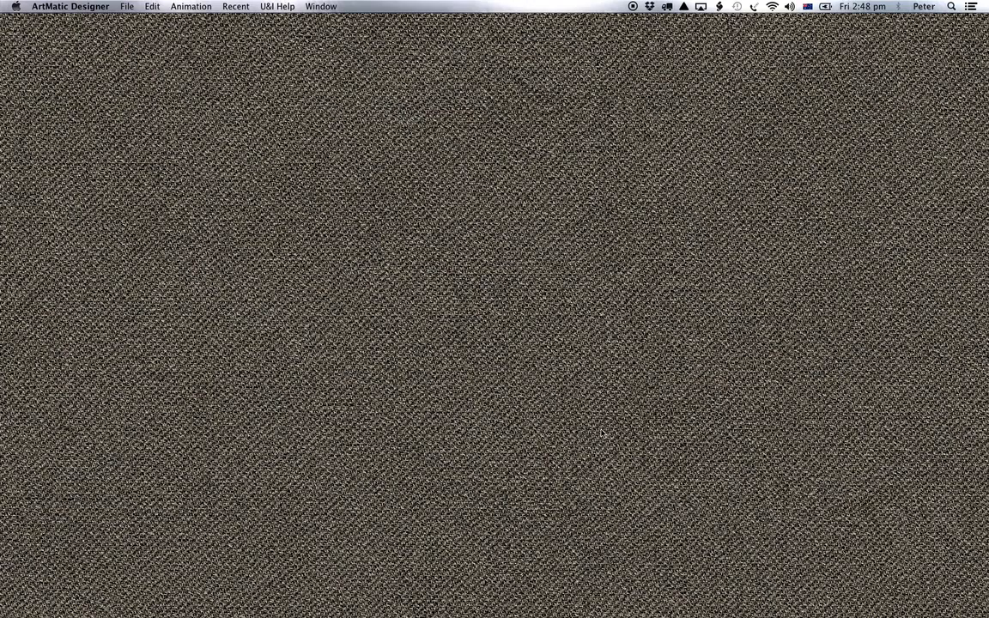
click(551, 375)
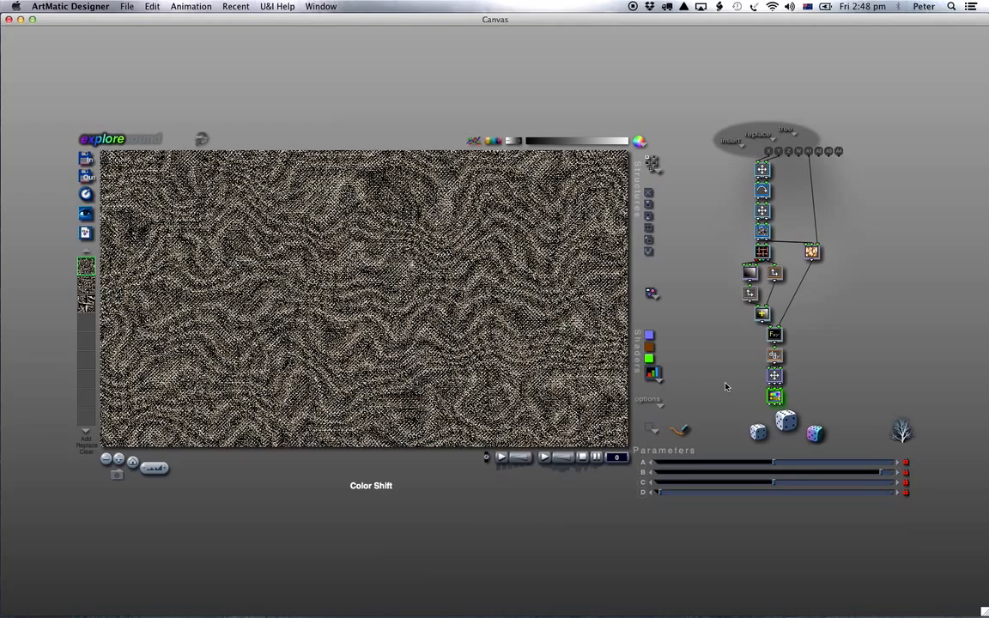
Insert a component below the Color Shift, preview the texture full-screen, and replace the new component with RGB Contrast.
key(i)
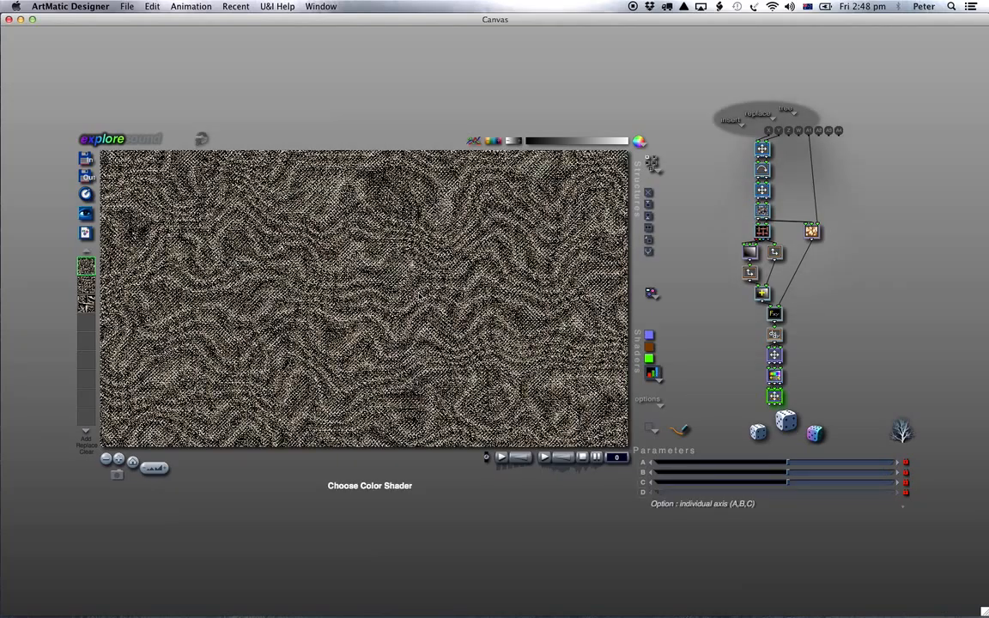
key(f)
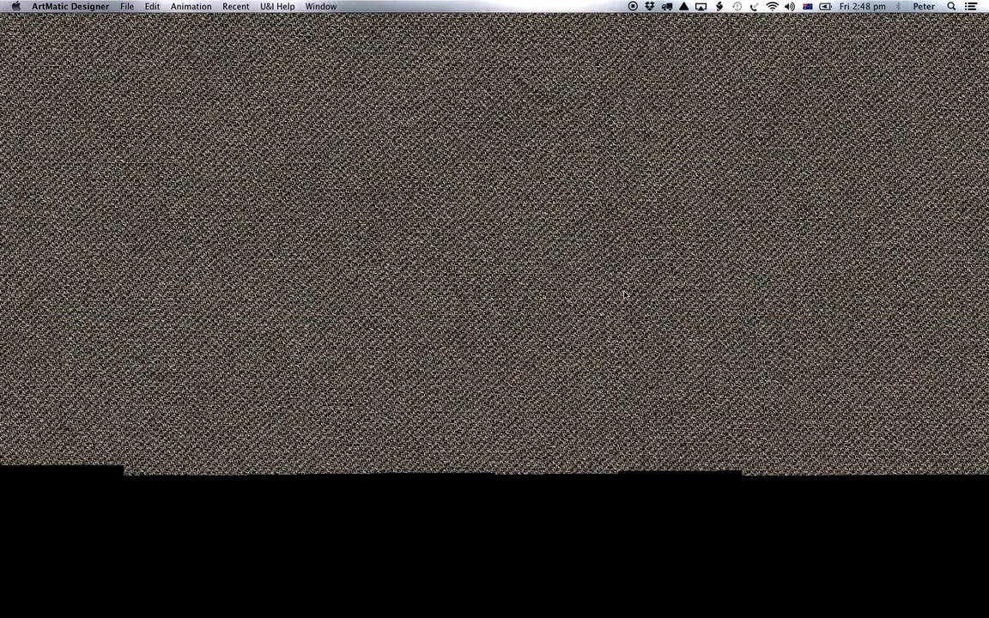
click(693, 290)
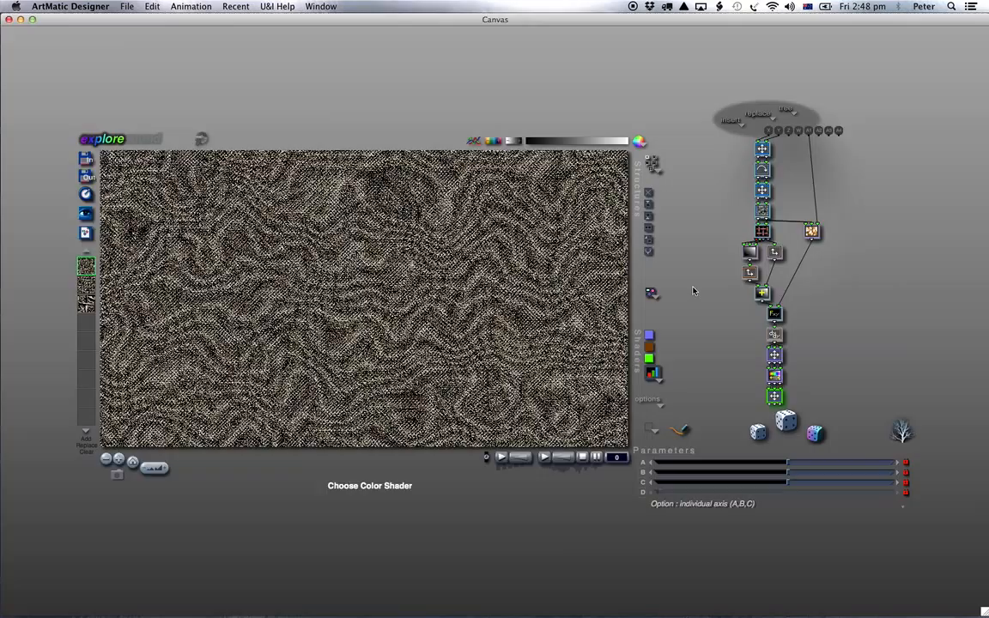
click(778, 398)
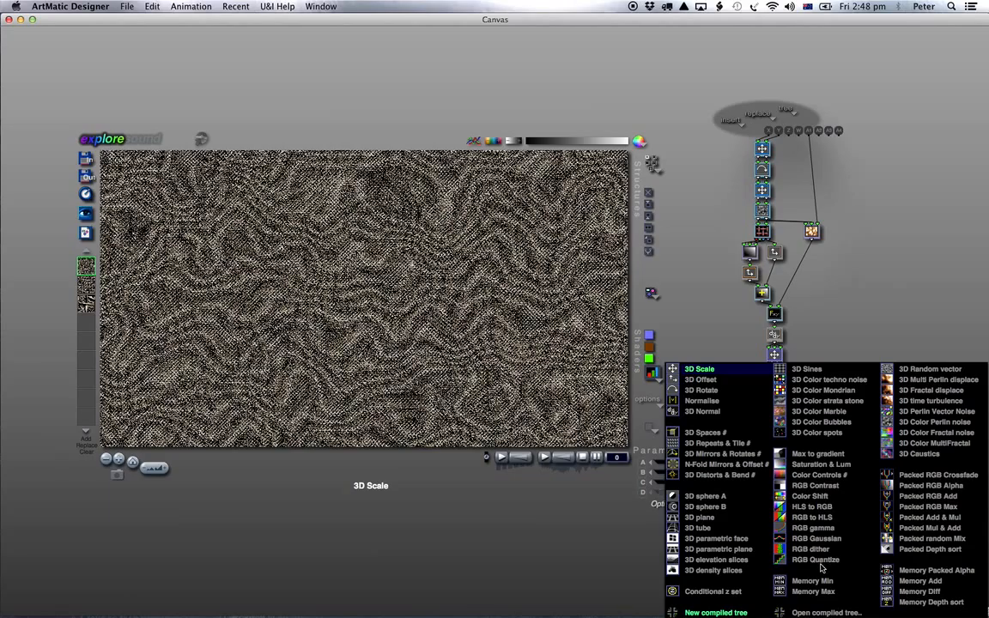
click(812, 488)
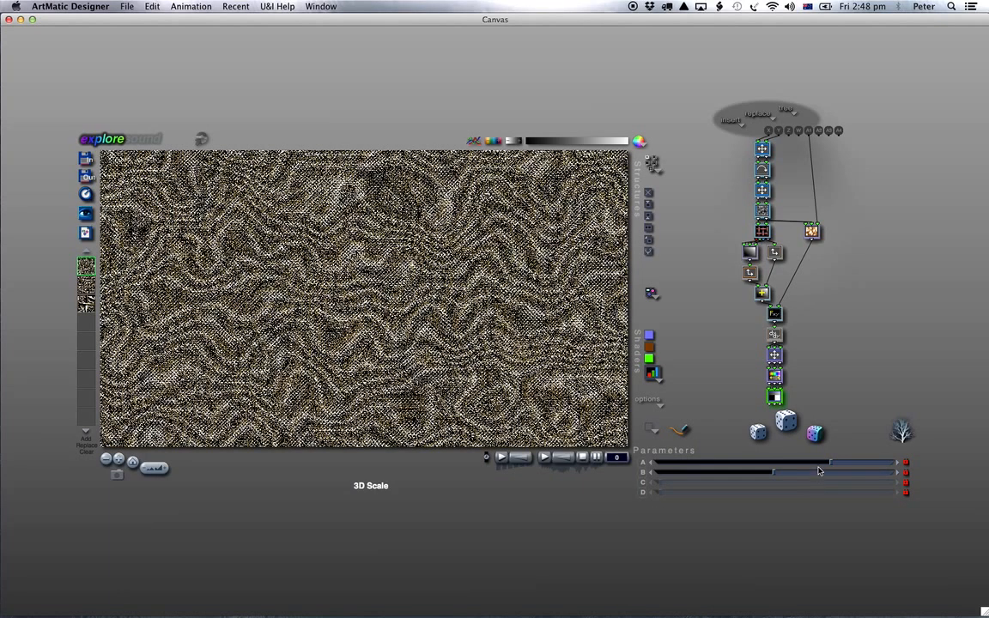
Set the Contrast amount of the RGB Contrast component to 0 and check its parameter values.
click(643, 464)
click(413, 179)
text(0)
key(Return)
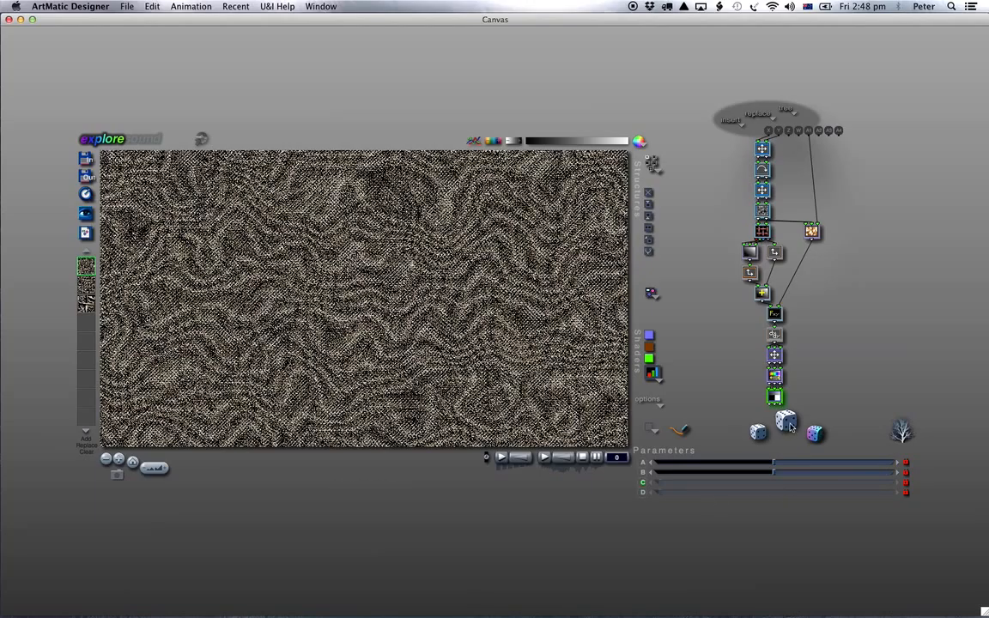
click(644, 465)
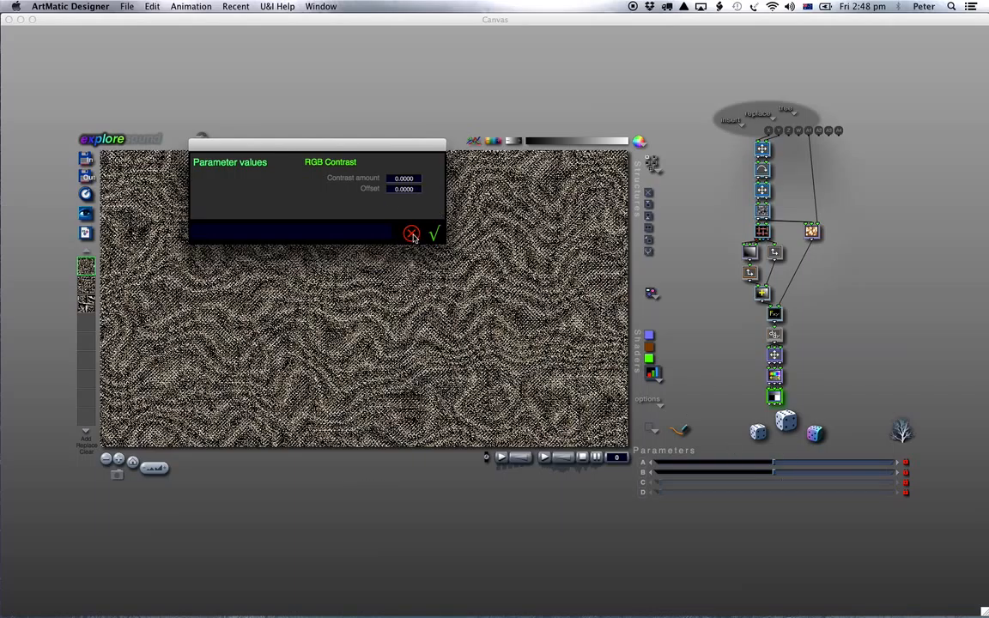
click(412, 235)
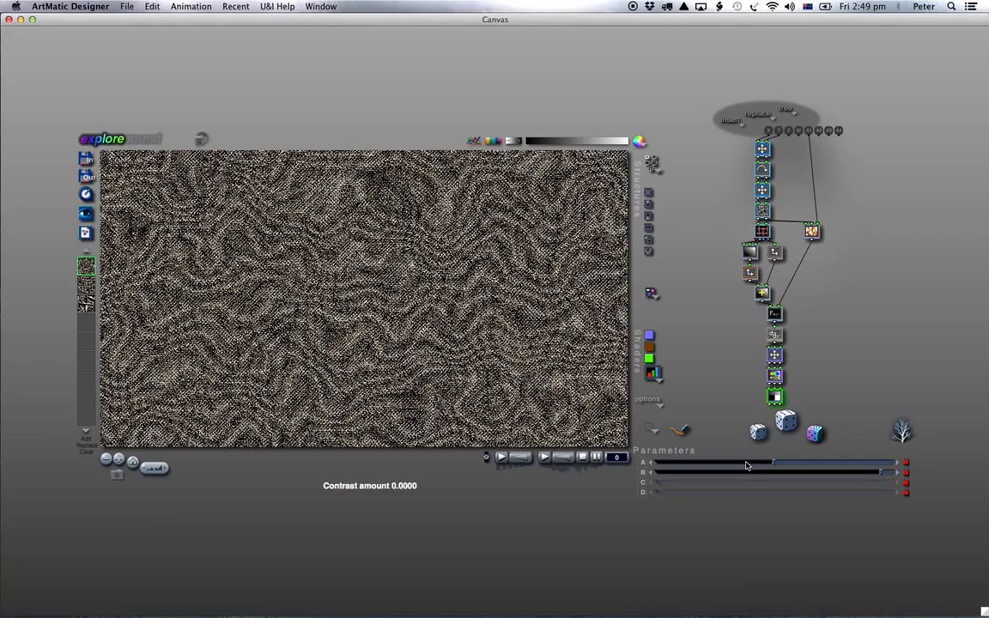
Lower the RGB Contrast's Contrast amount to about -0.82 and adjust its Offset to about -1.24, using a full-screen preview.
drag(767, 468, 691, 466)
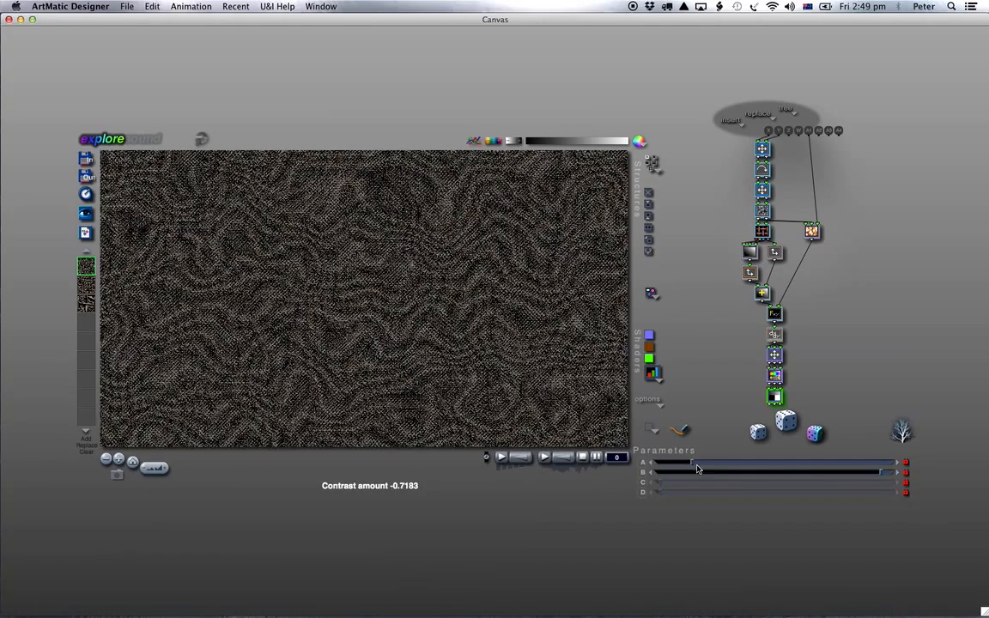
drag(763, 474, 784, 472)
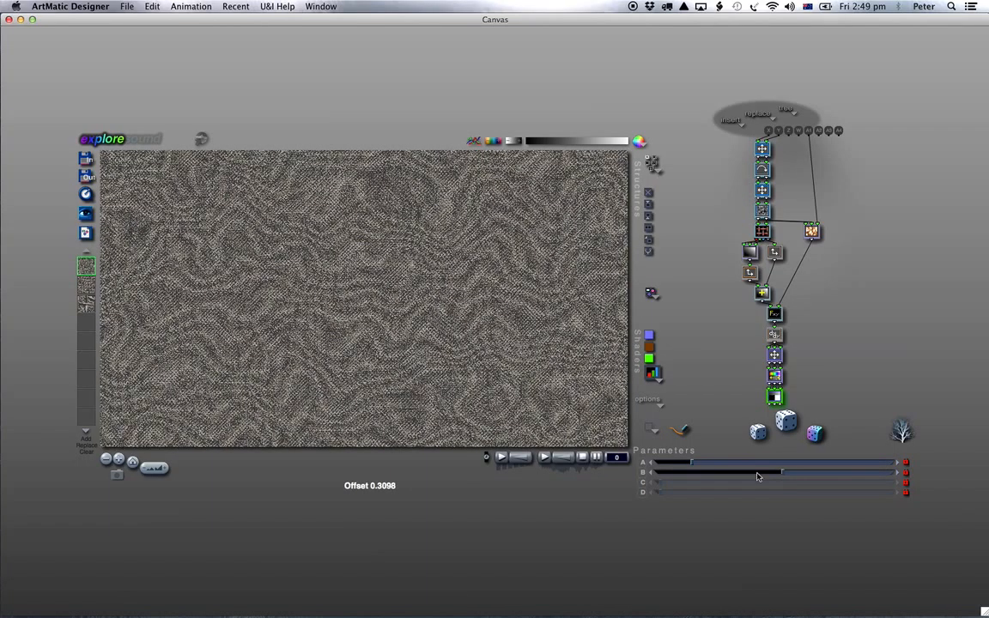
drag(693, 468, 681, 466)
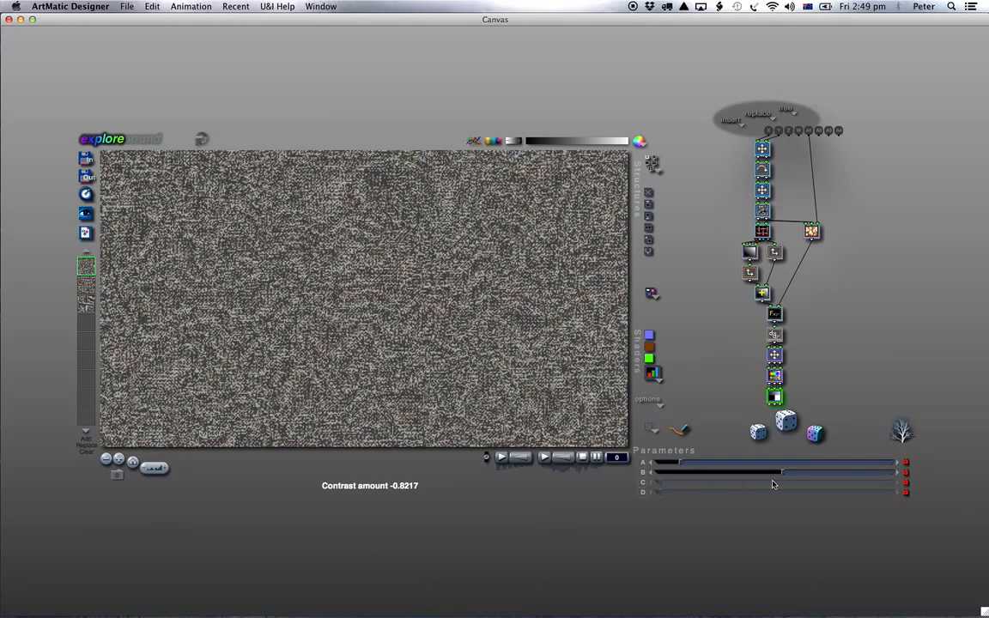
click(790, 474)
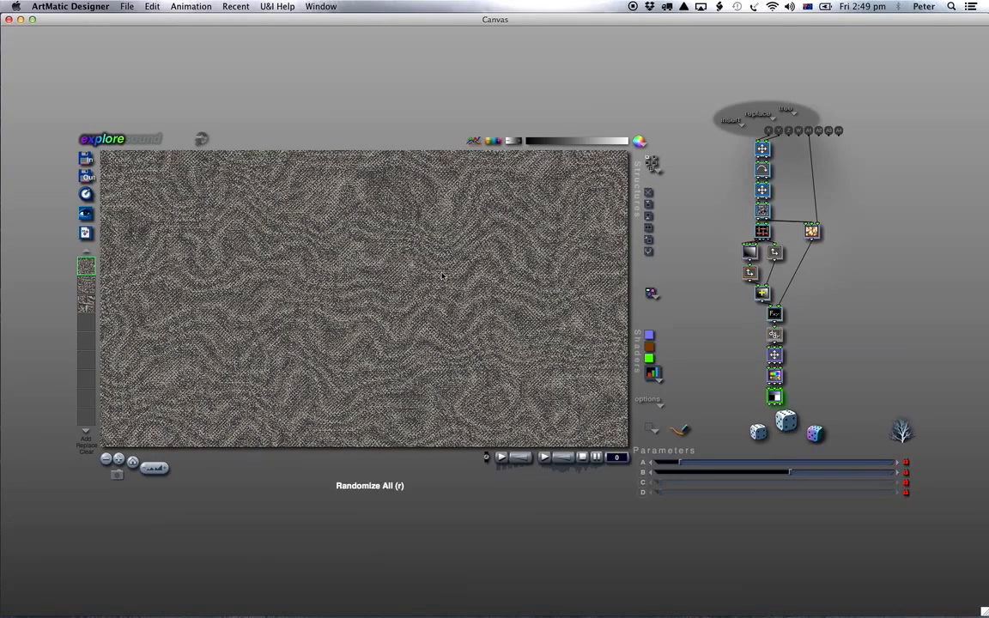
key(f)
click(801, 473)
click(737, 472)
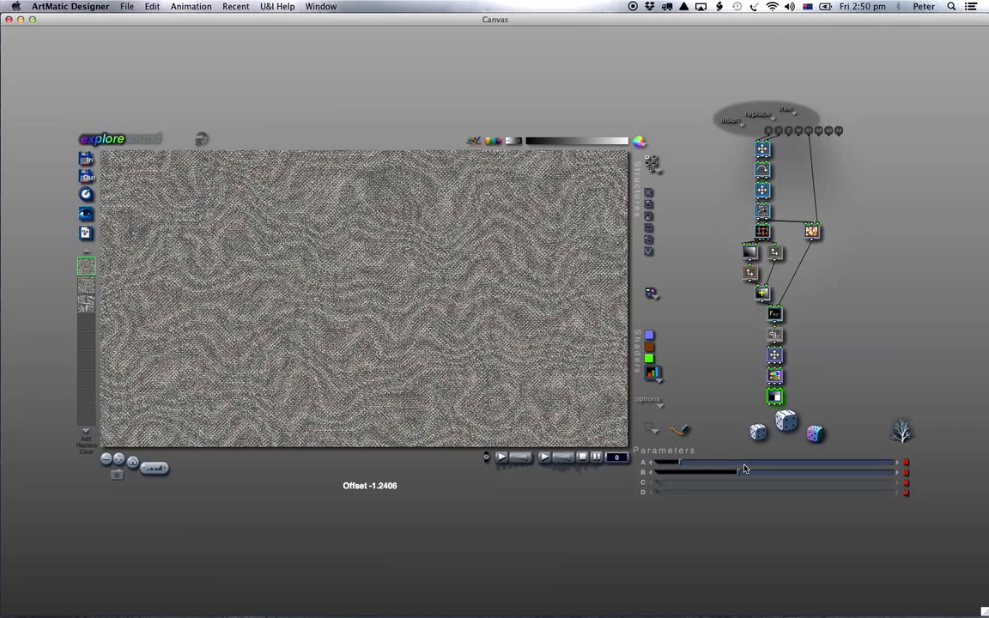
Try an Amplitude of about 0.13 on the Fibrous noise component while viewing the third keyframe.
click(812, 232)
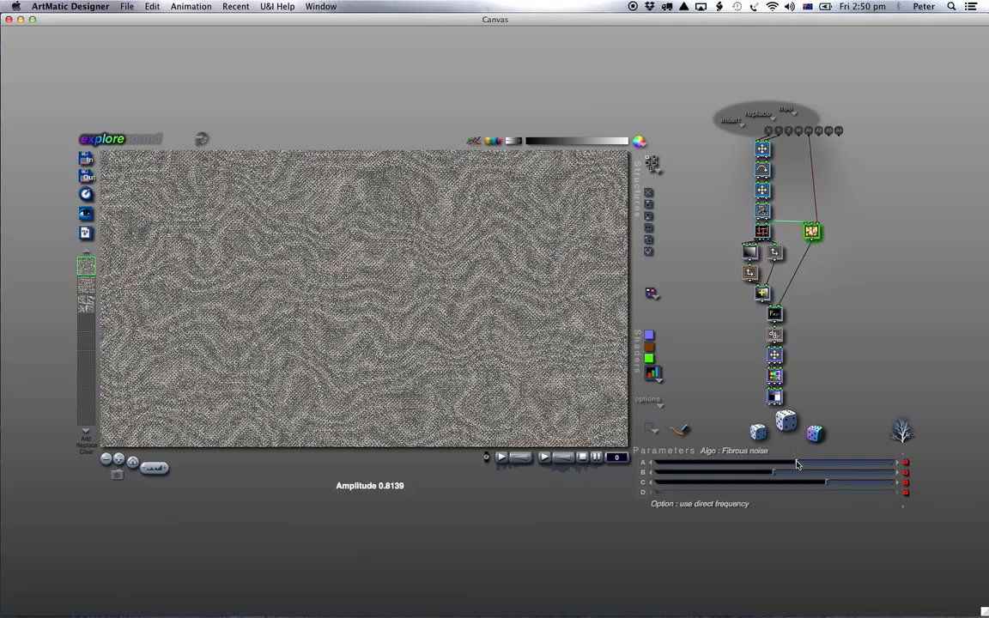
click(86, 306)
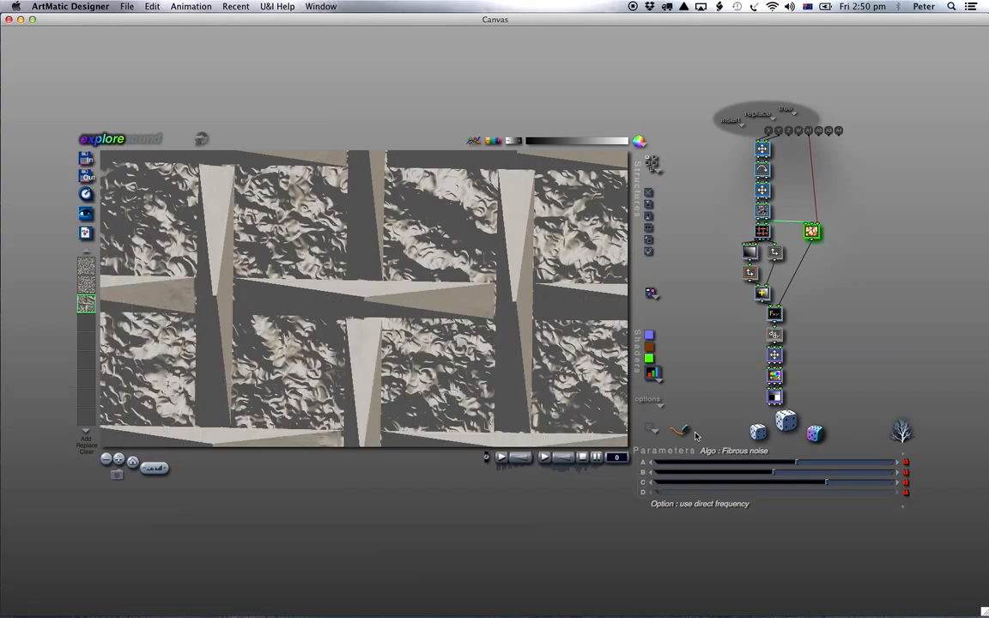
mouse_move(792, 464)
mouse_down()
mouse_move(760, 464)
mouse_move(776, 463)
mouse_up()
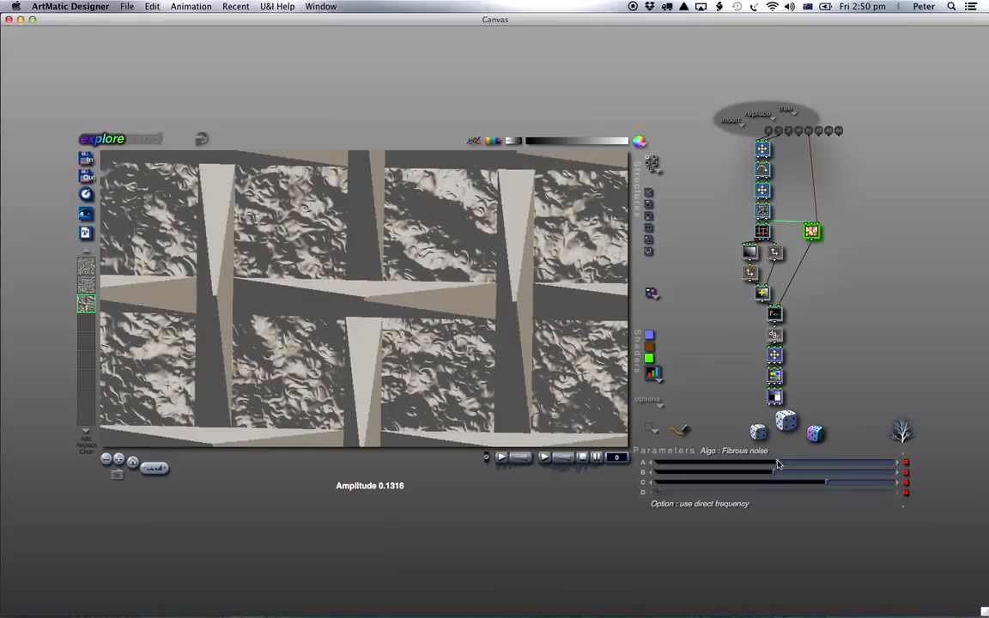
click(430, 413)
click(532, 521)
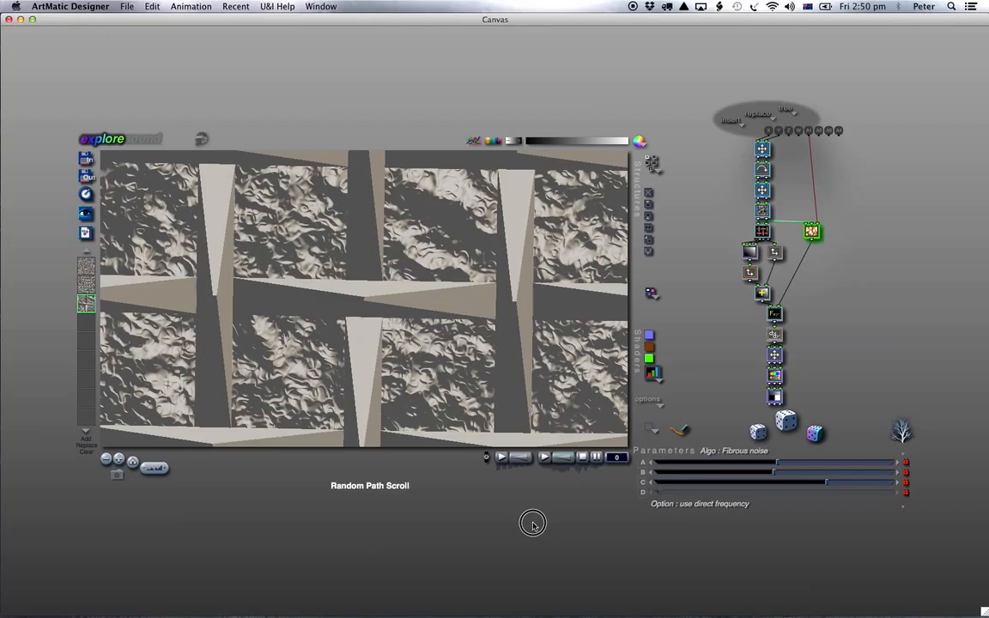
Switch to the second keyframe, raise the Fibrous noise Amplitude to about 1.12, and reduce it slightly.
click(86, 284)
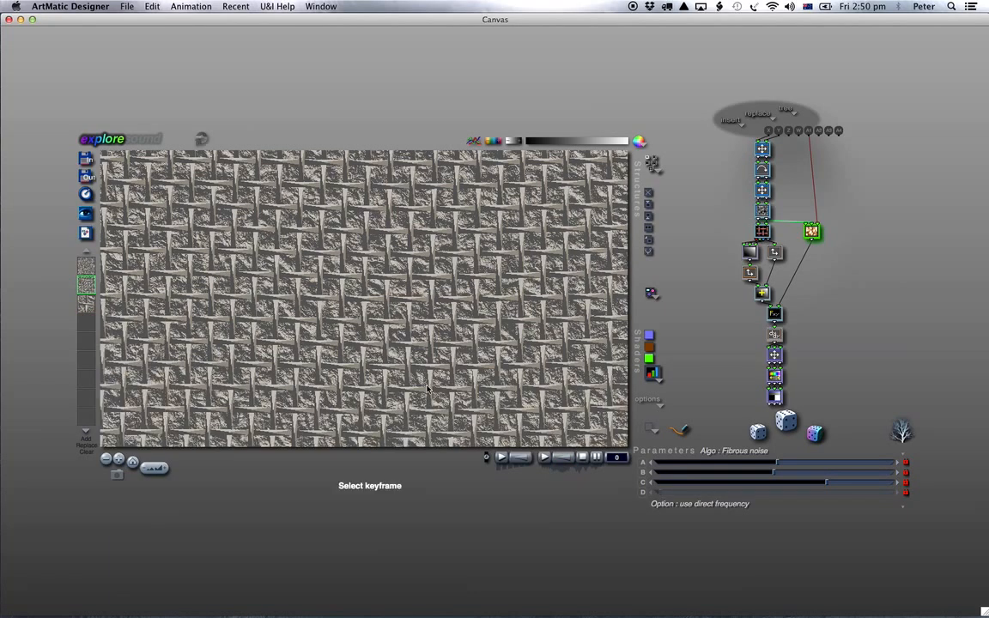
click(777, 462)
click(805, 464)
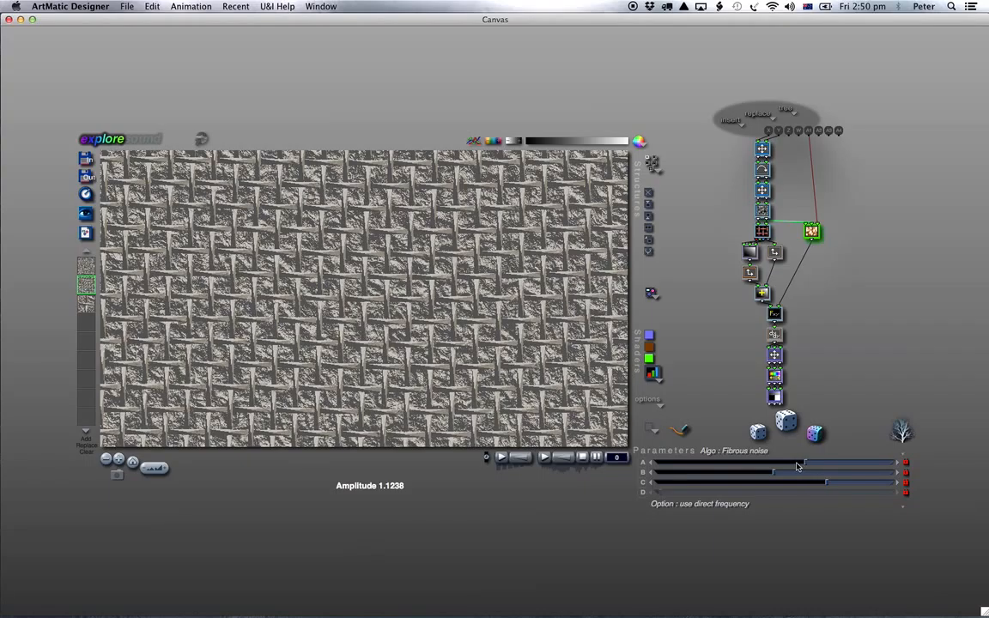
click(788, 463)
Lower the Scaling of the Ax+B component below the gradient to about 0.40.
click(762, 232)
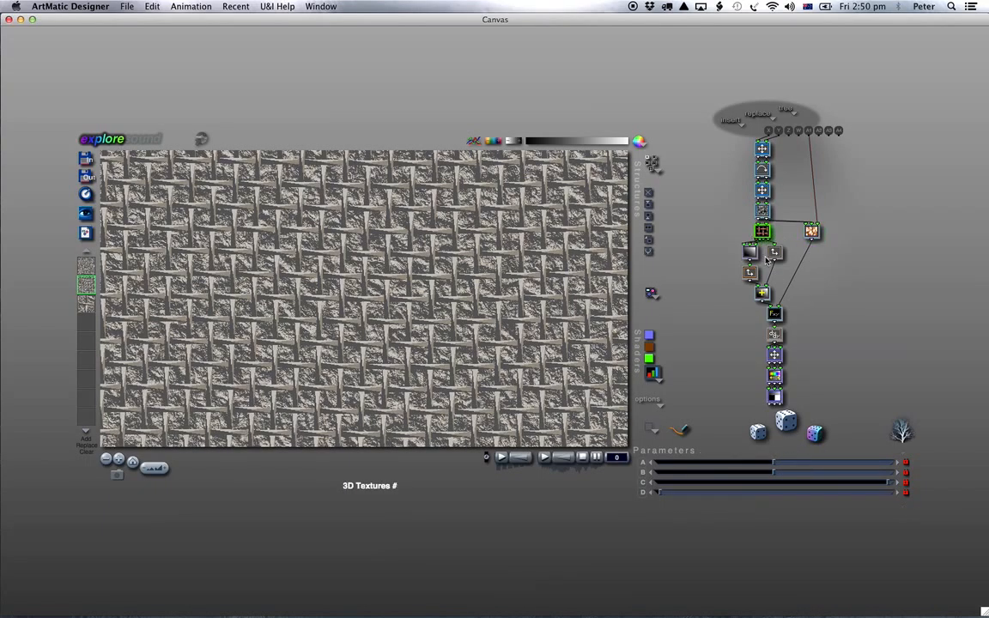
click(776, 466)
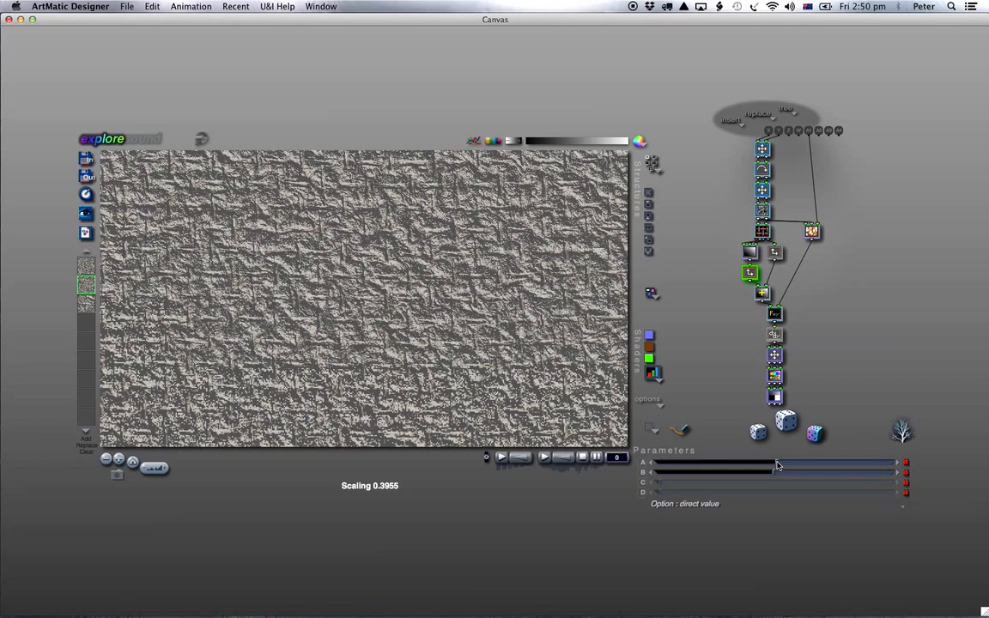
drag(777, 465, 788, 463)
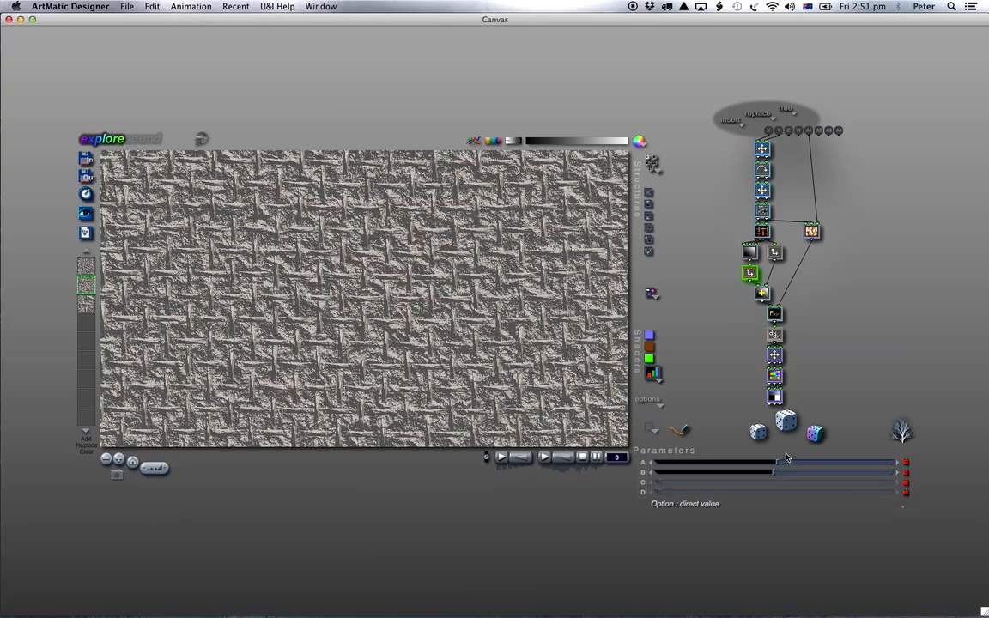
Switch to the first keyframe and preview the texture full-screen to examine the weave.
click(89, 267)
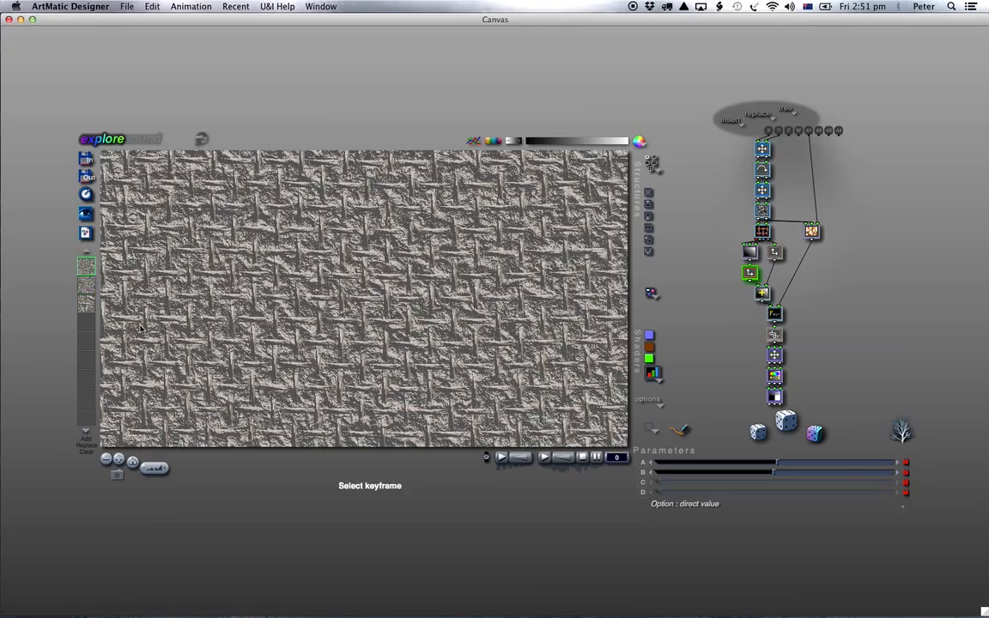
key(super+f)
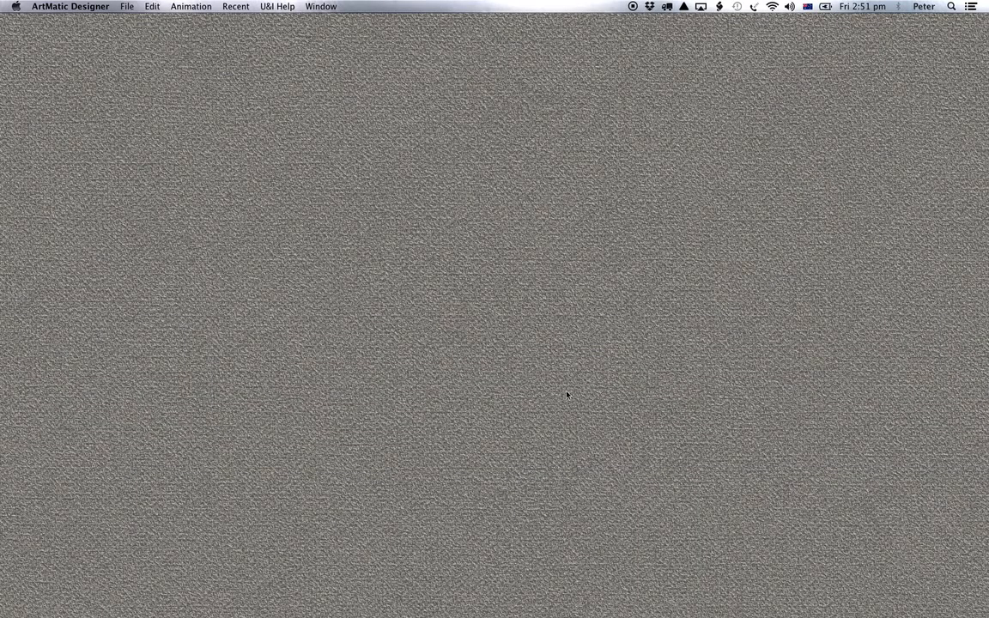
click(542, 397)
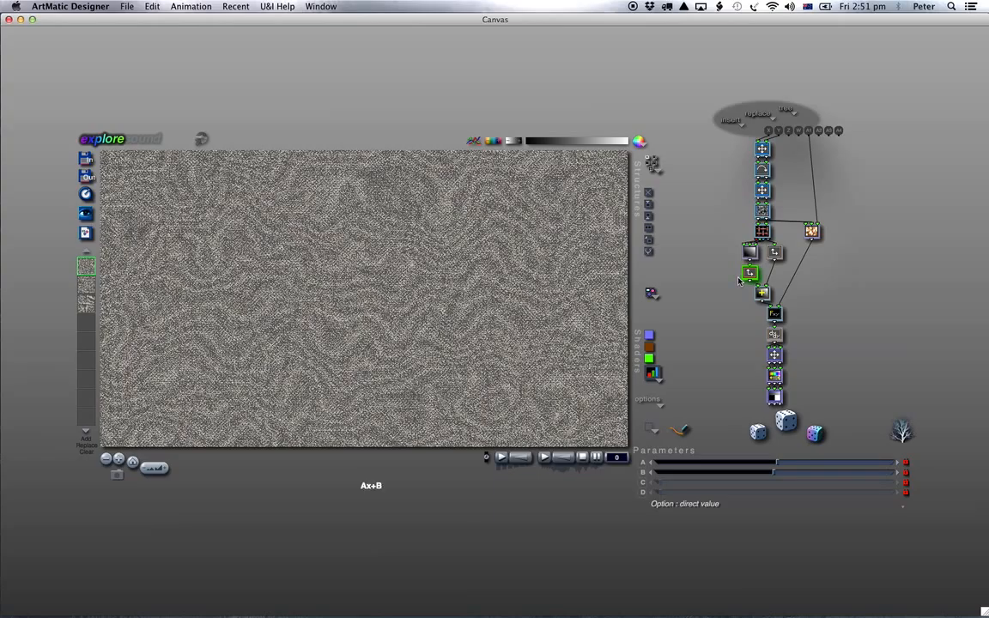
key(super+f)
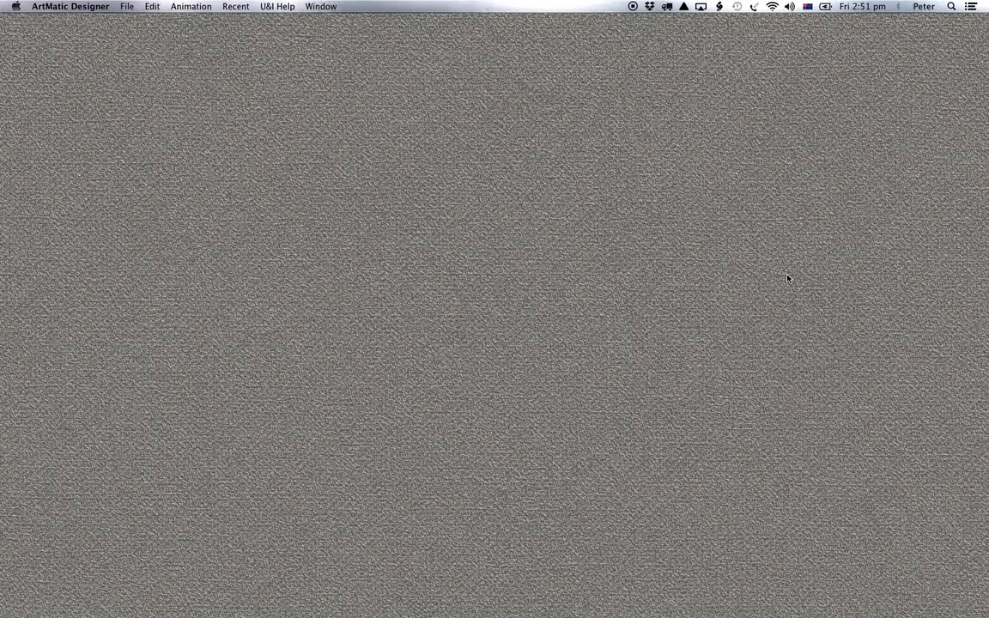
click(787, 278)
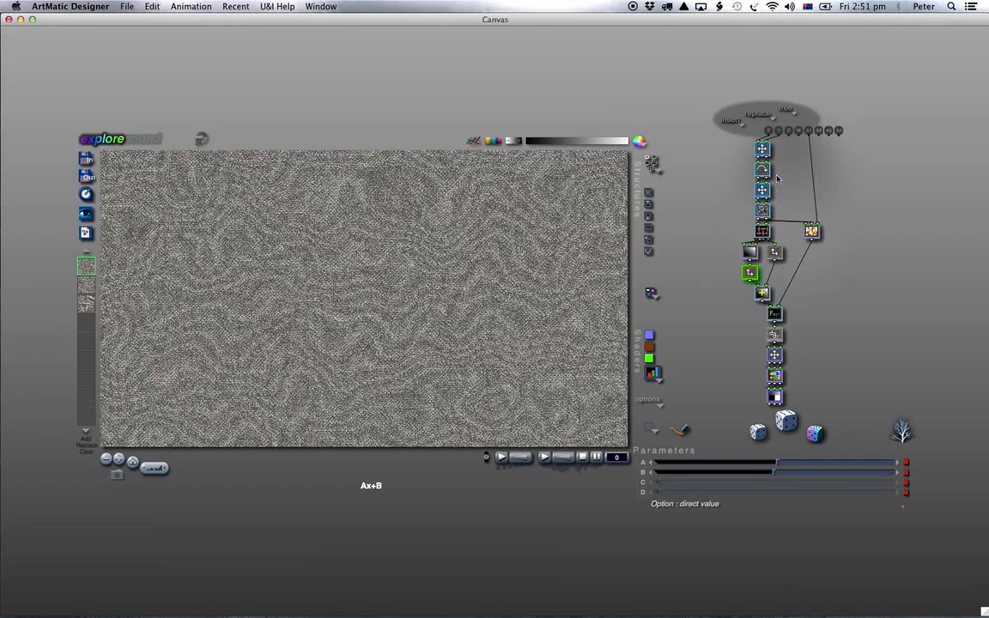
Add an Ax+By+C component branching from the first Scale & Offset and move it well clear of the main tree on its left side.
click(763, 149)
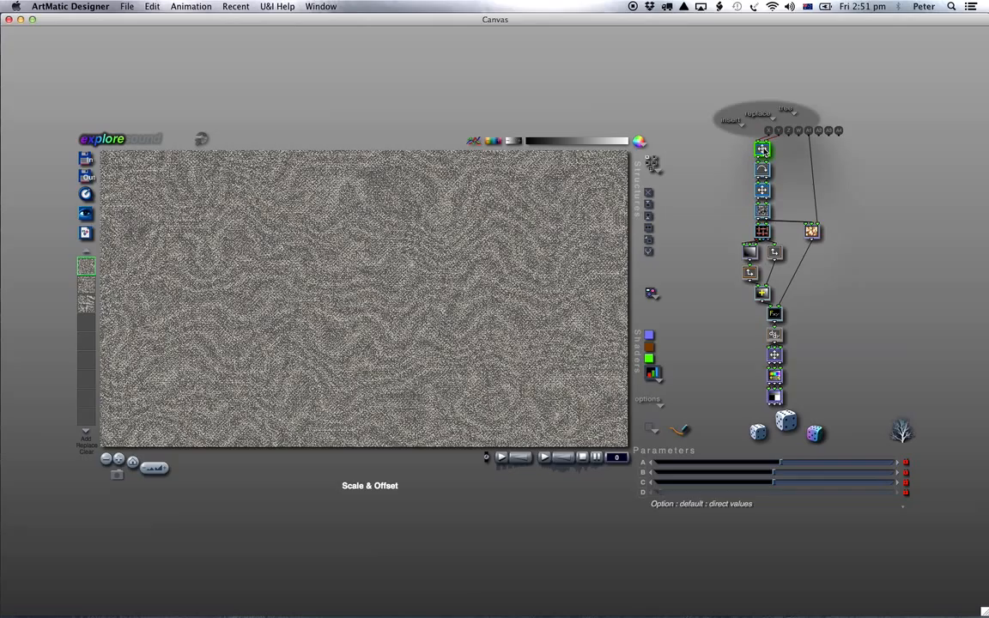
alt+click(763, 151)
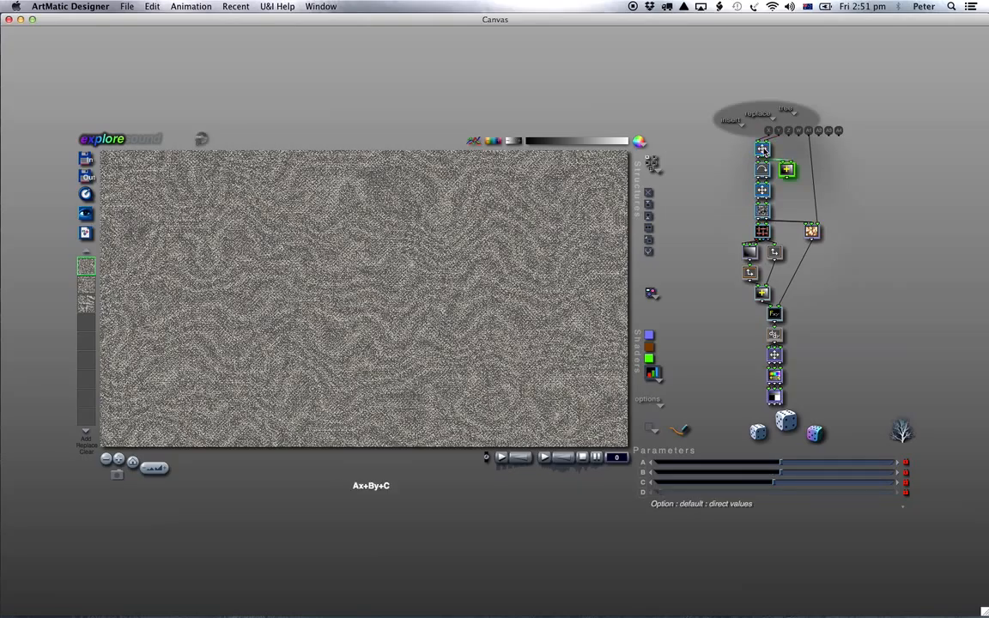
key(Left)
key(Left)
key(Left)
key(Left)
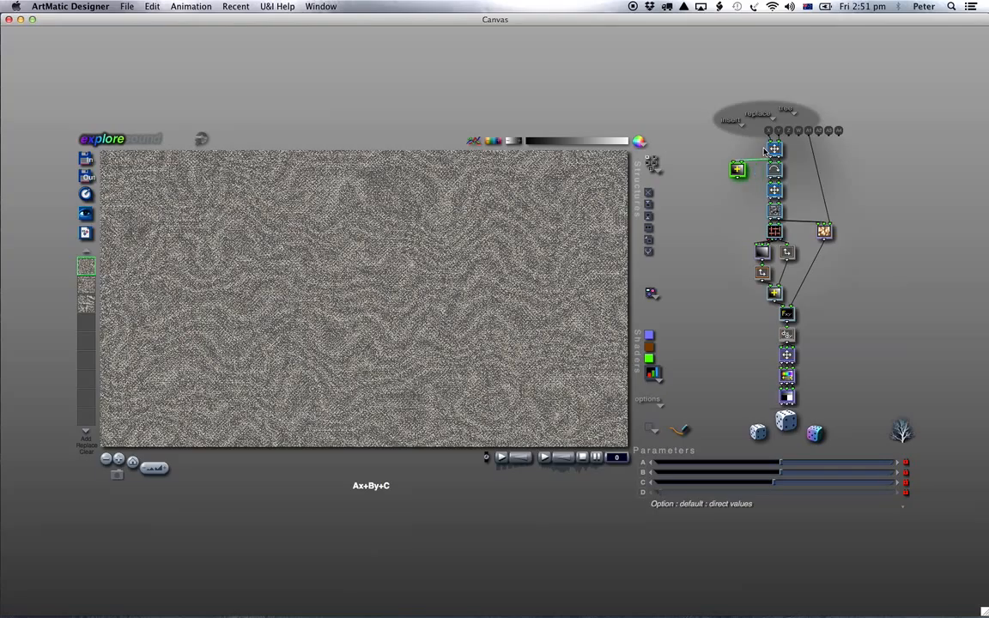
key(Left)
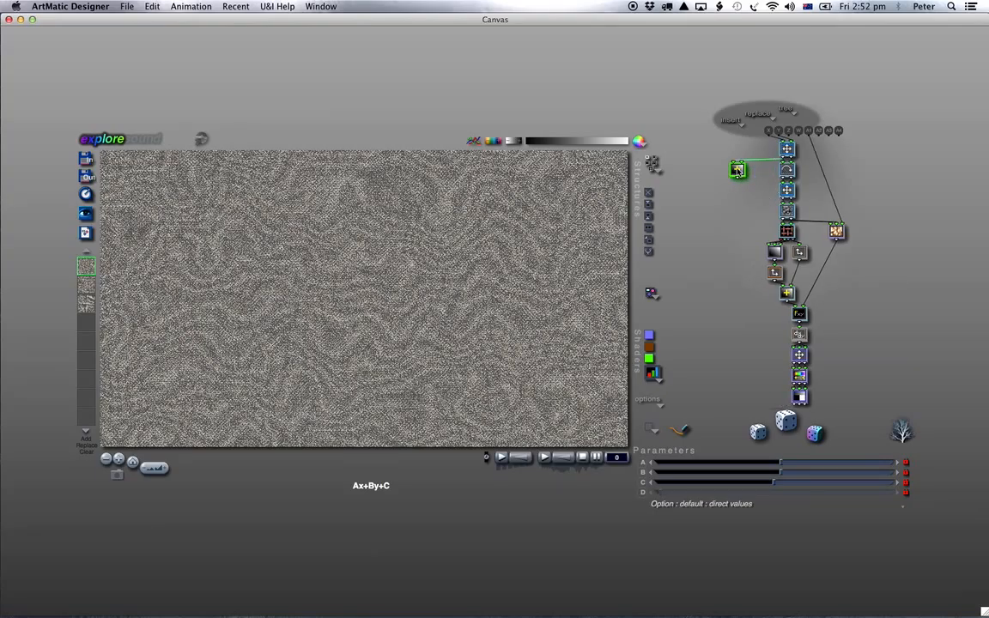
Replace the separate Ax+By+C component with RGB Pict/Movie and choose women-and-a-red-scarf.jpg as its picture.
click(738, 171)
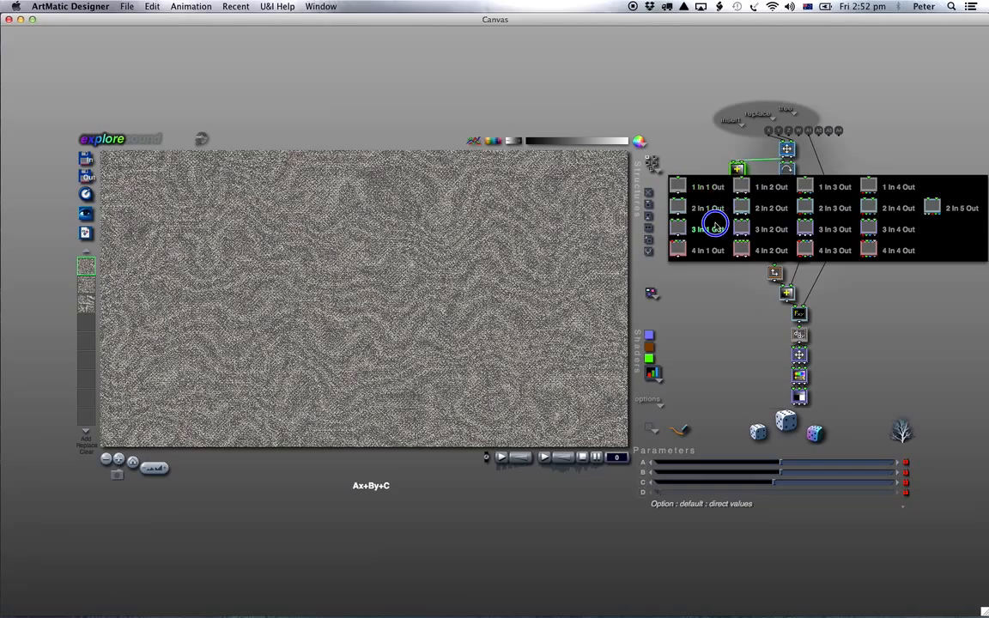
click(822, 210)
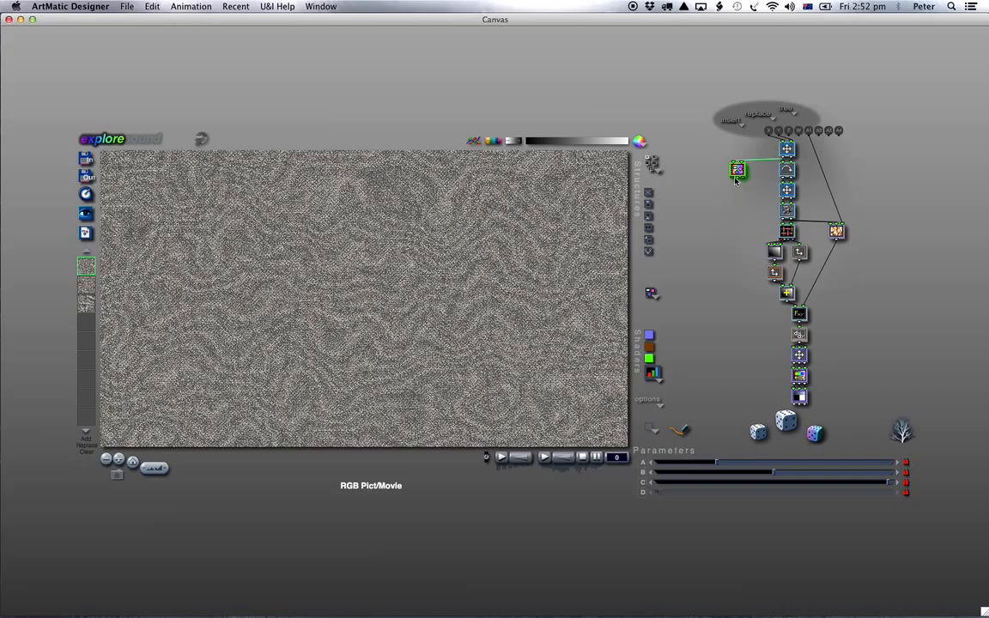
click(652, 294)
click(717, 312)
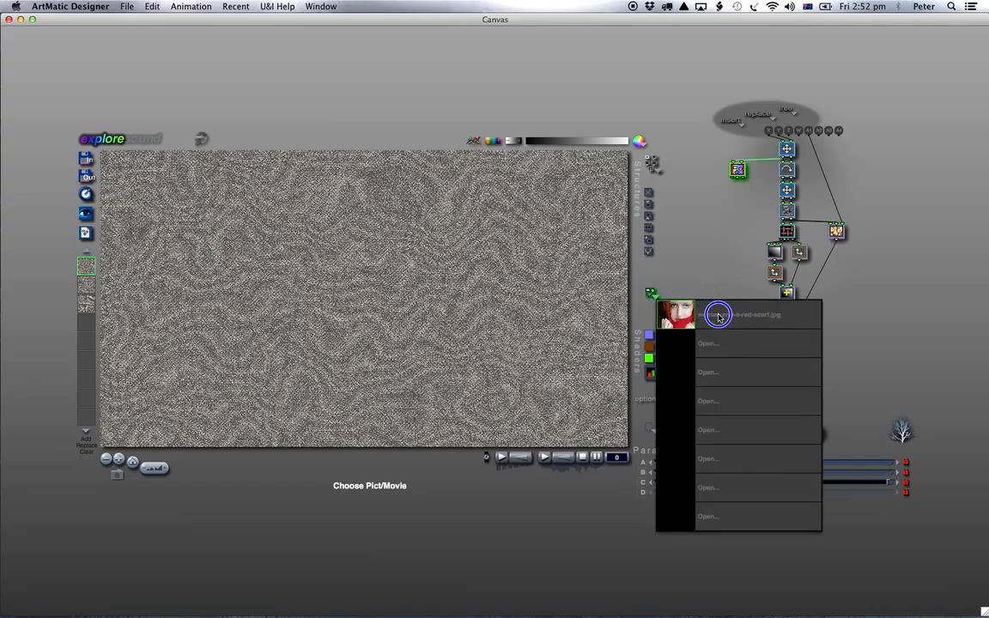
click(650, 294)
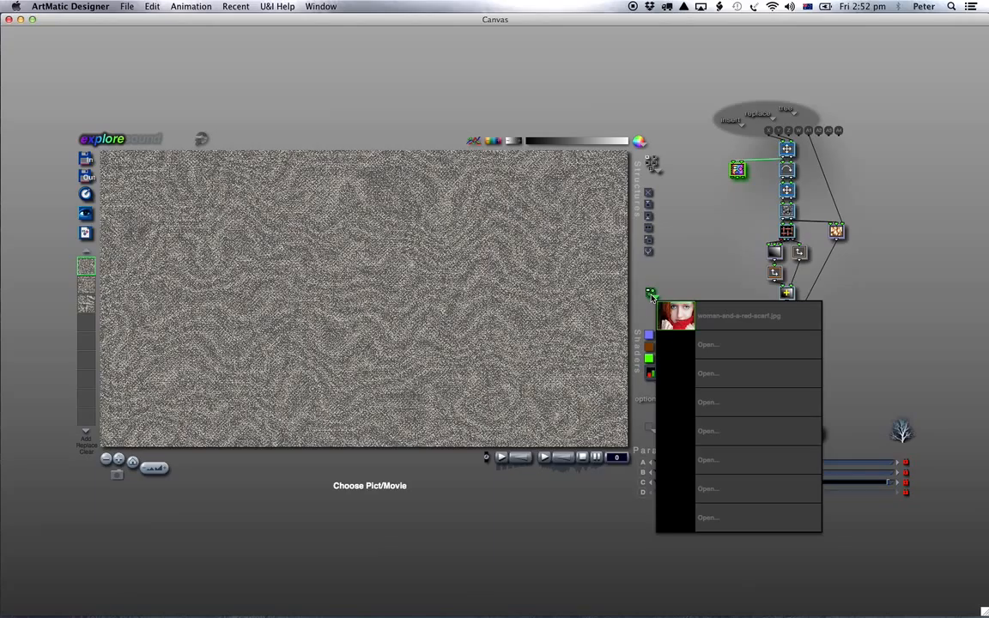
click(702, 240)
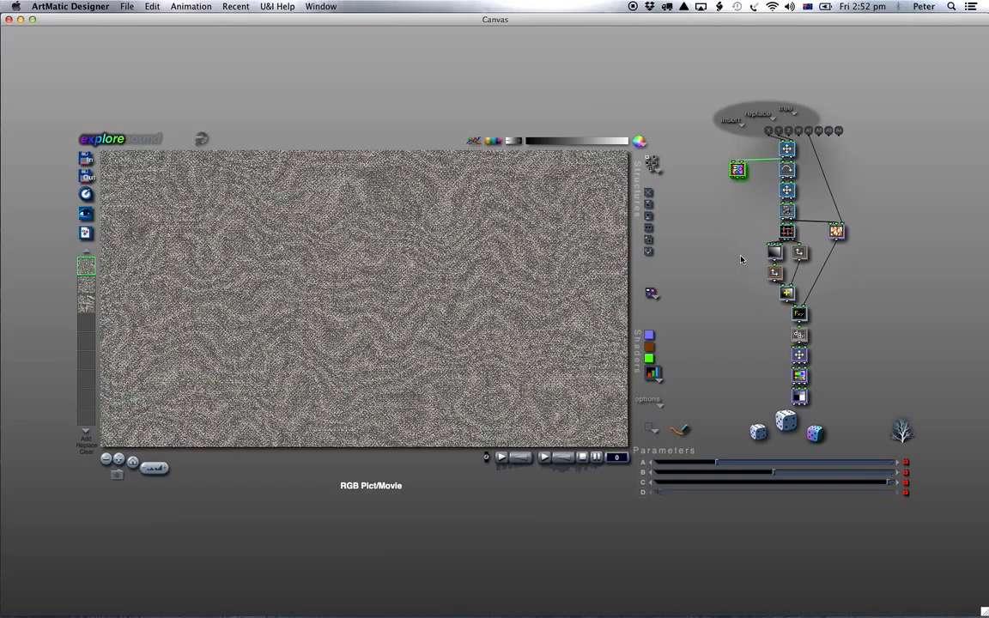
Add a Pack(x,y,z) component below RGB Pict/Movie and delete the Rotate A component from the main tree.
key(i)
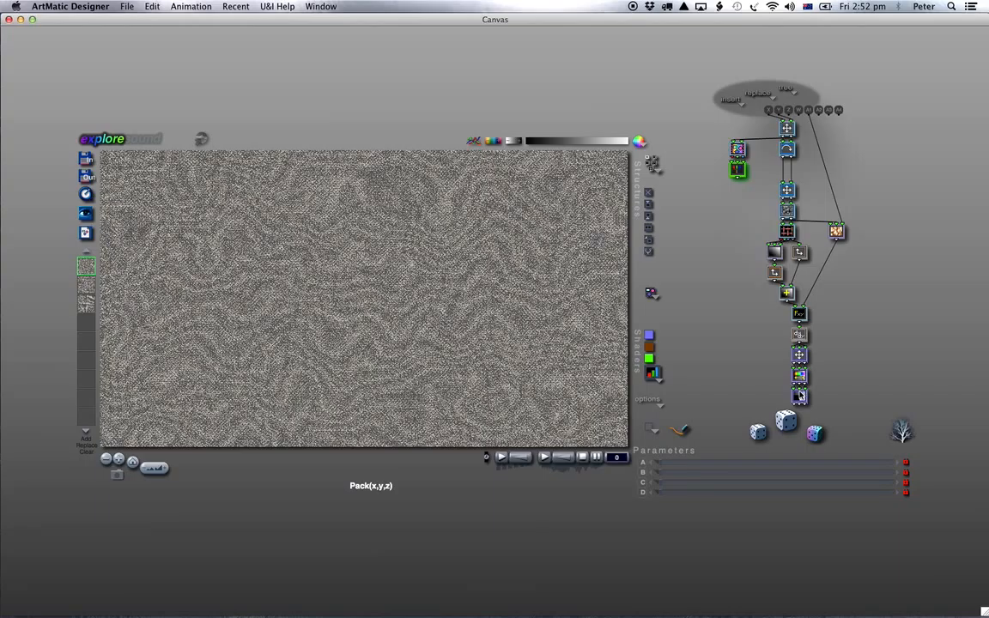
click(799, 396)
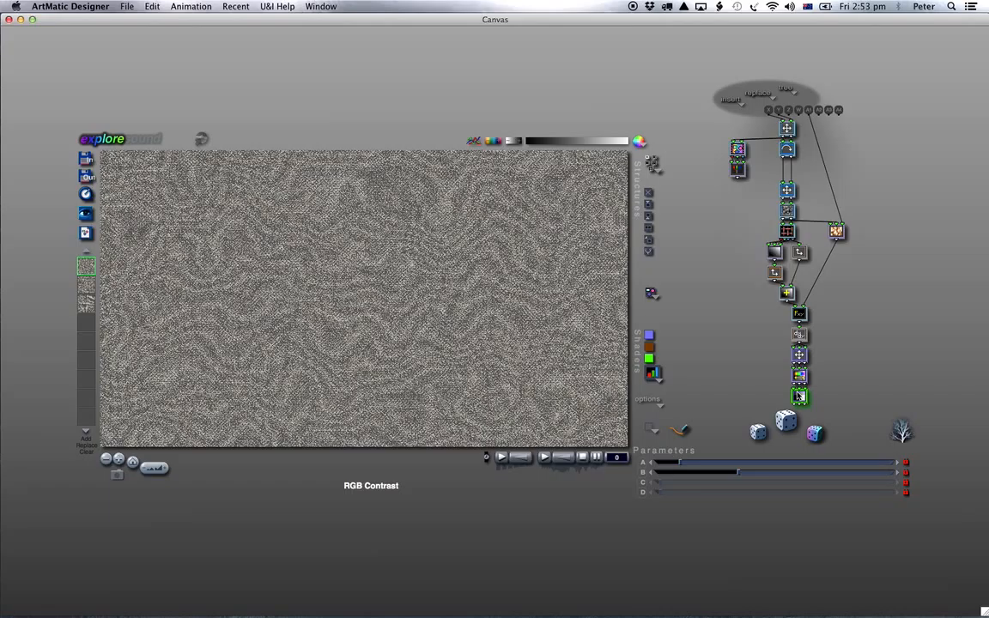
click(797, 395)
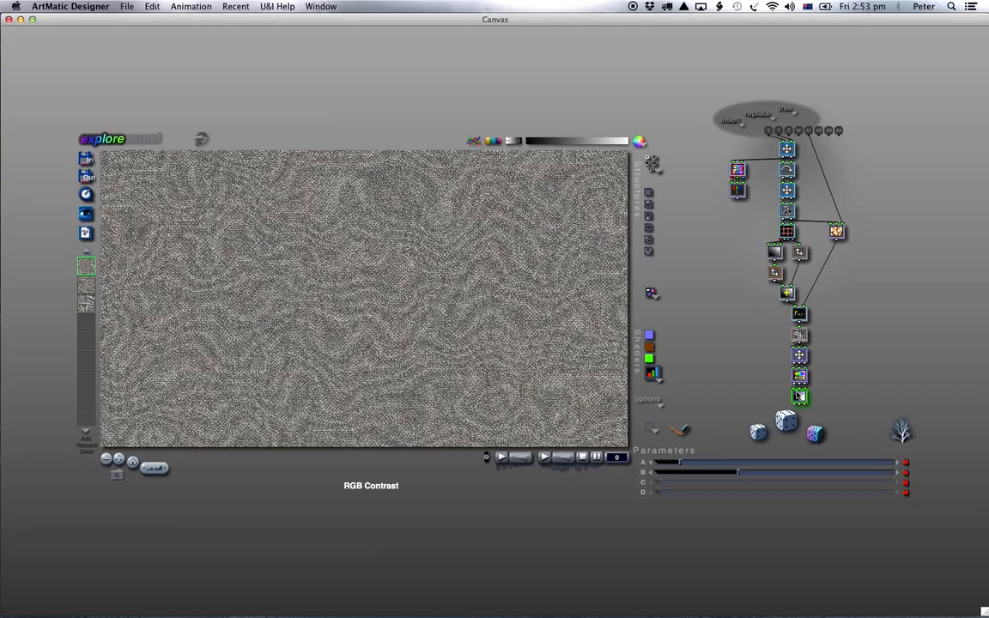
click(787, 170)
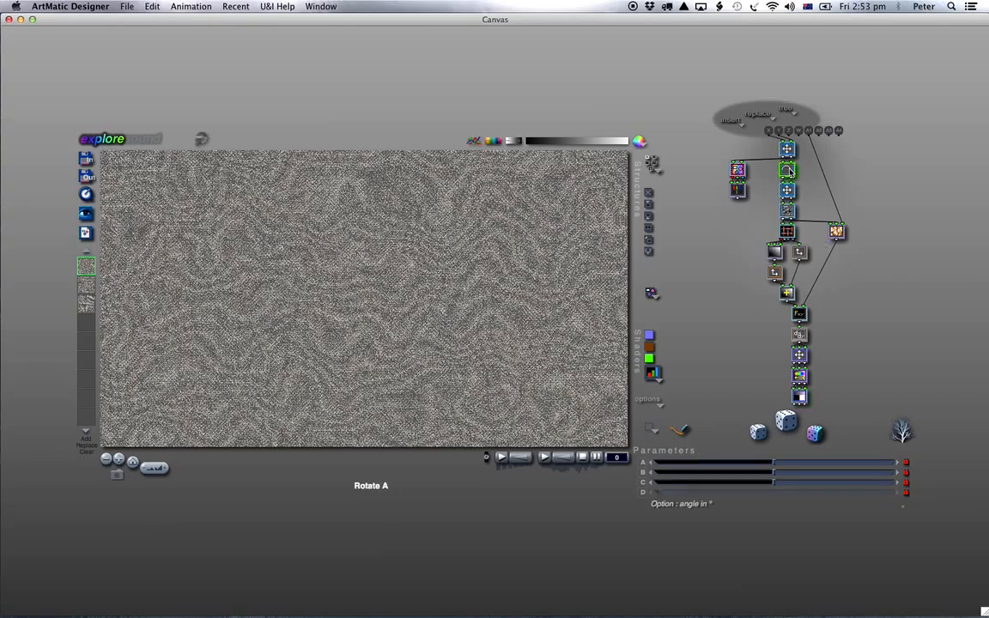
key(Delete)
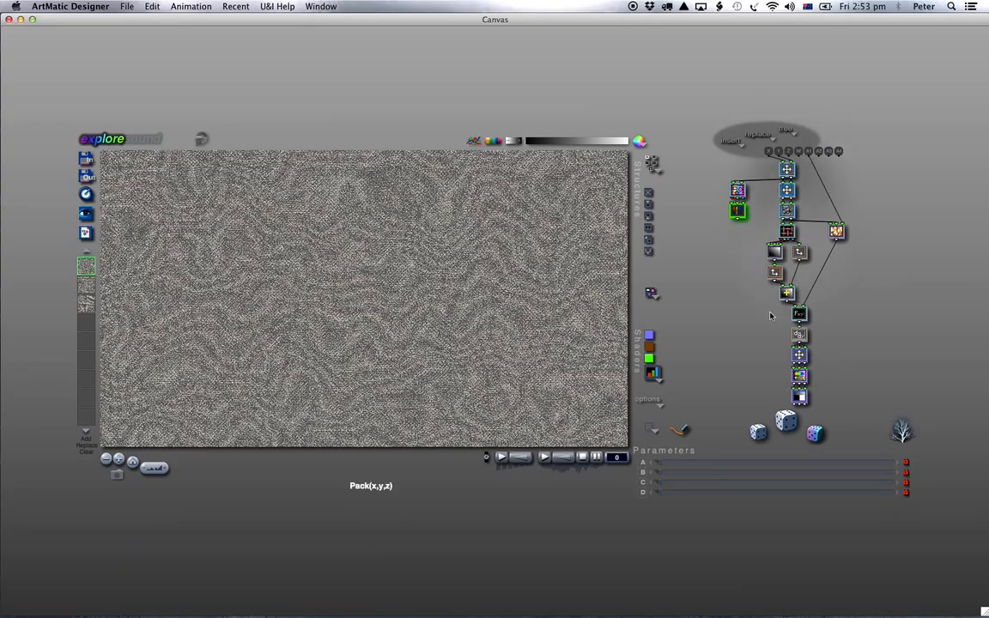
Append a Pack(x,y,z) component below RGB Contrast and place a three-input Packed RGB Crossfade component beneath it.
click(798, 397)
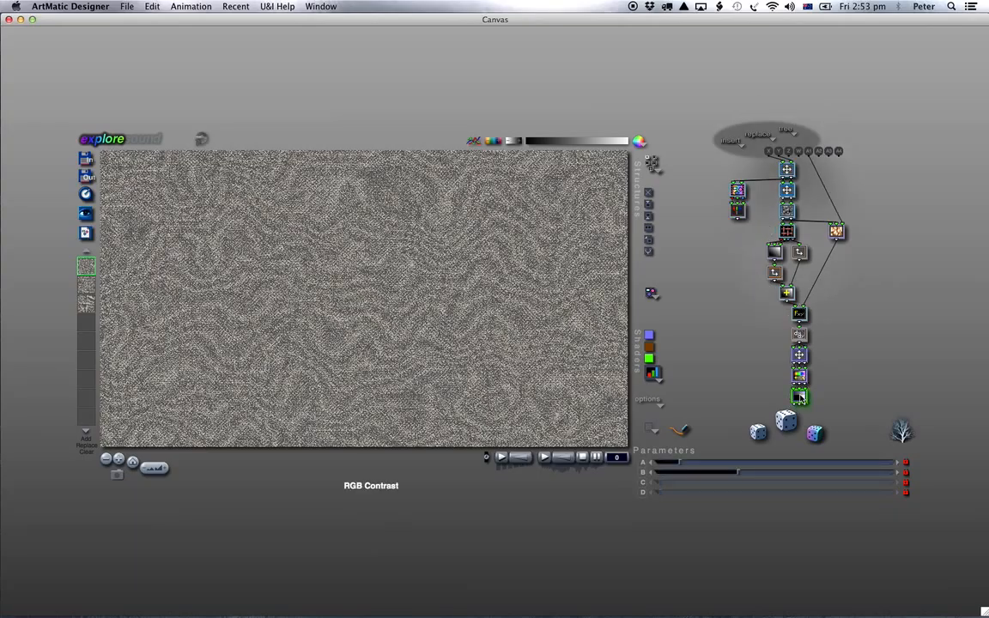
alt+click(800, 397)
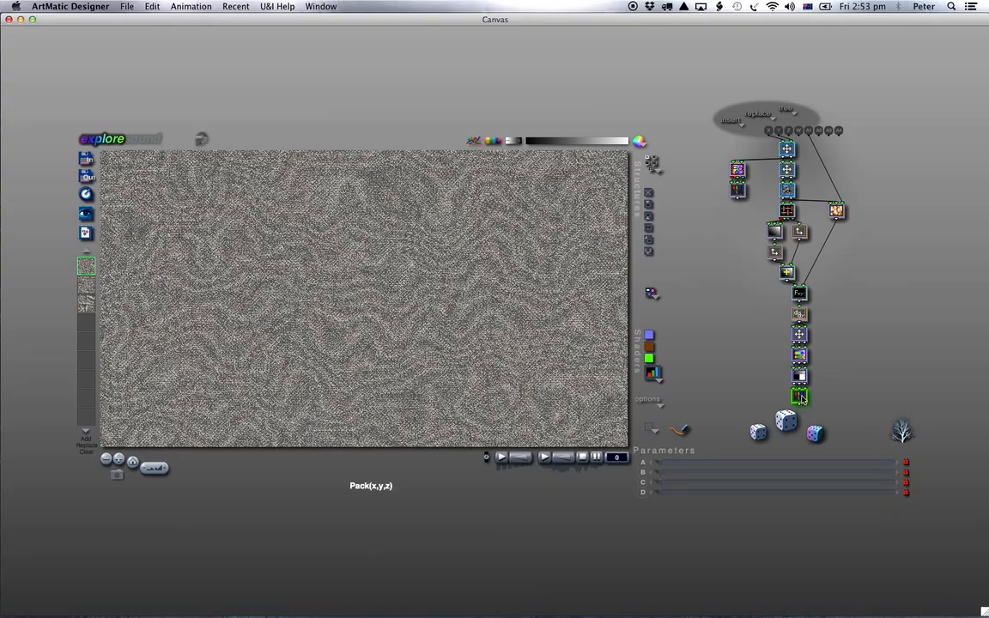
alt+click(799, 397)
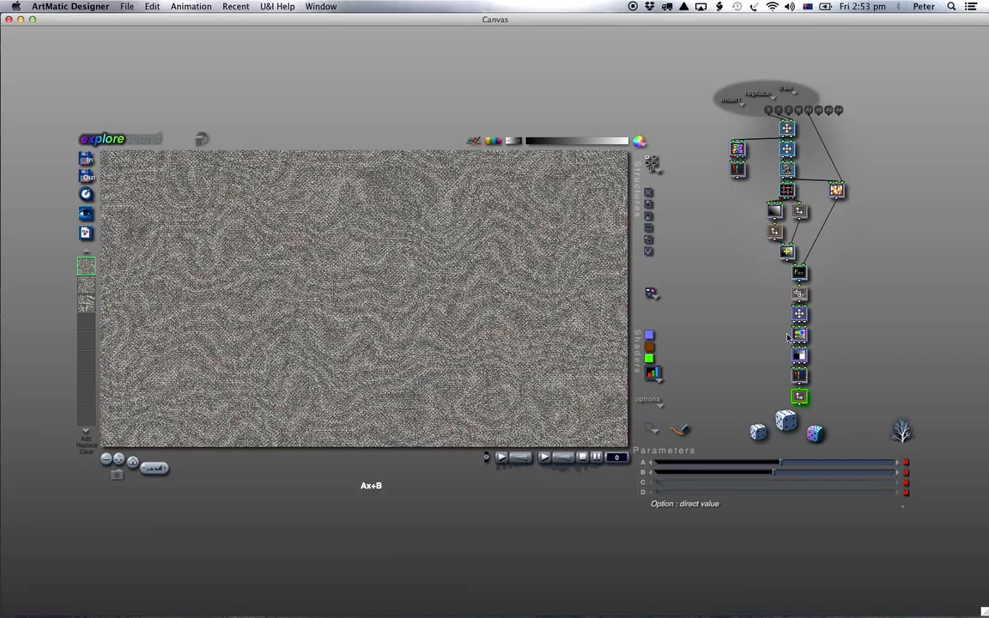
click(798, 397)
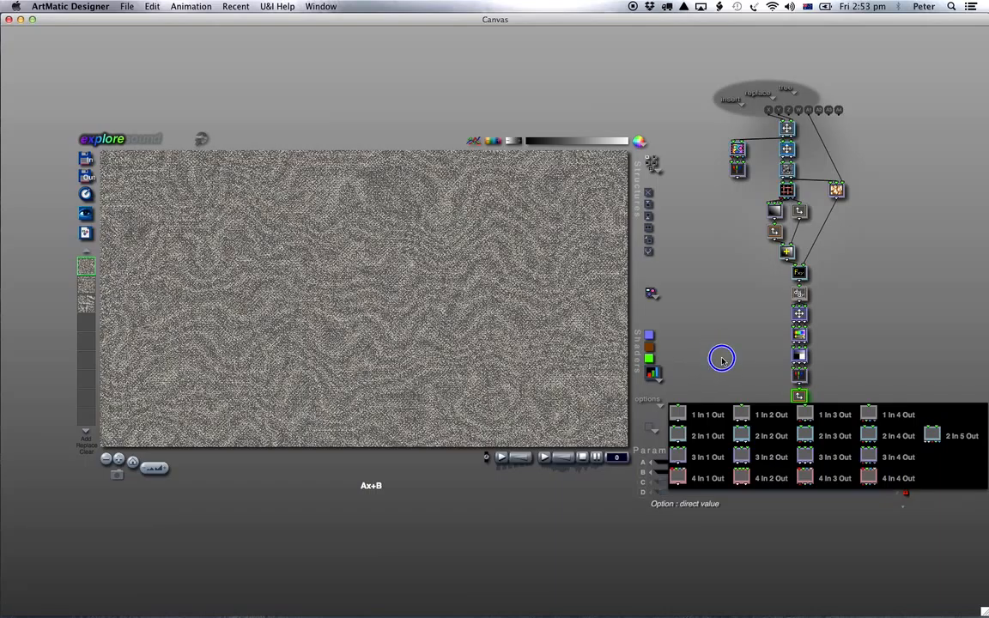
click(837, 457)
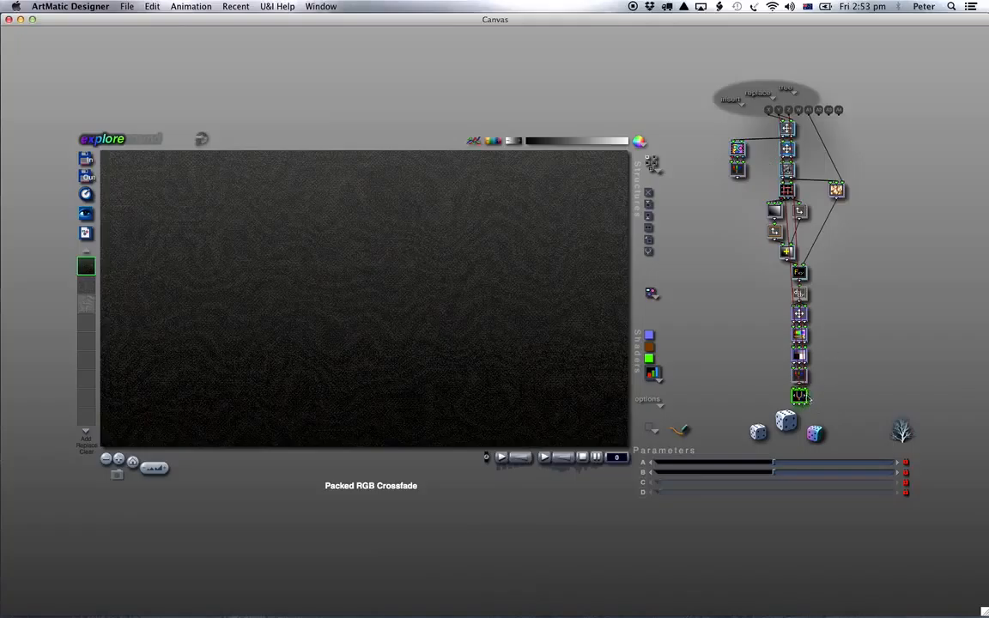
Connect the picture branch's Pack(x,y,z) to the Packed RGB Crossfade and adjust which inlet it feeds.
click(739, 176)
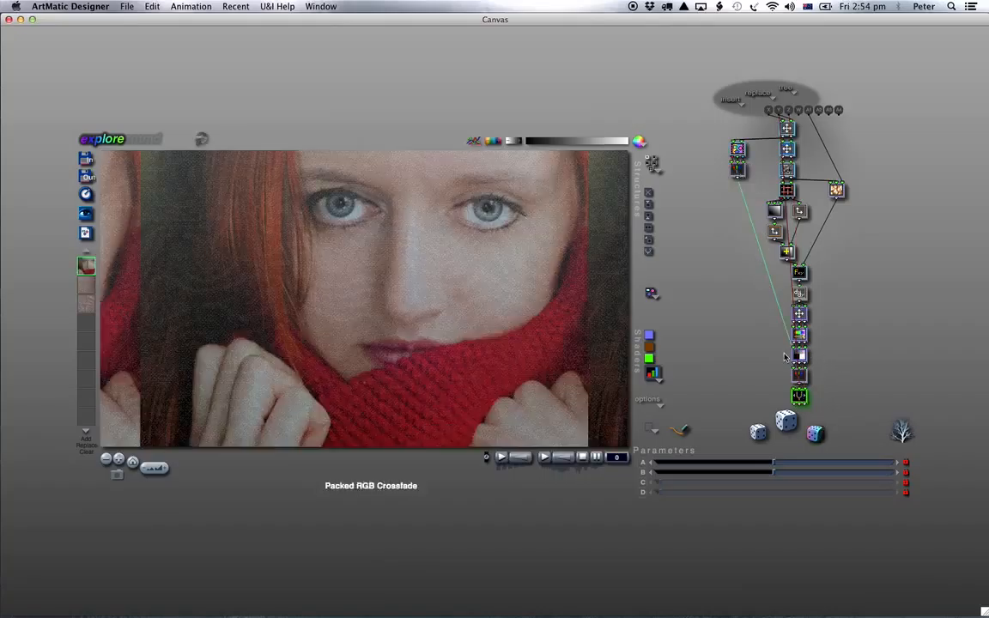
click(737, 172)
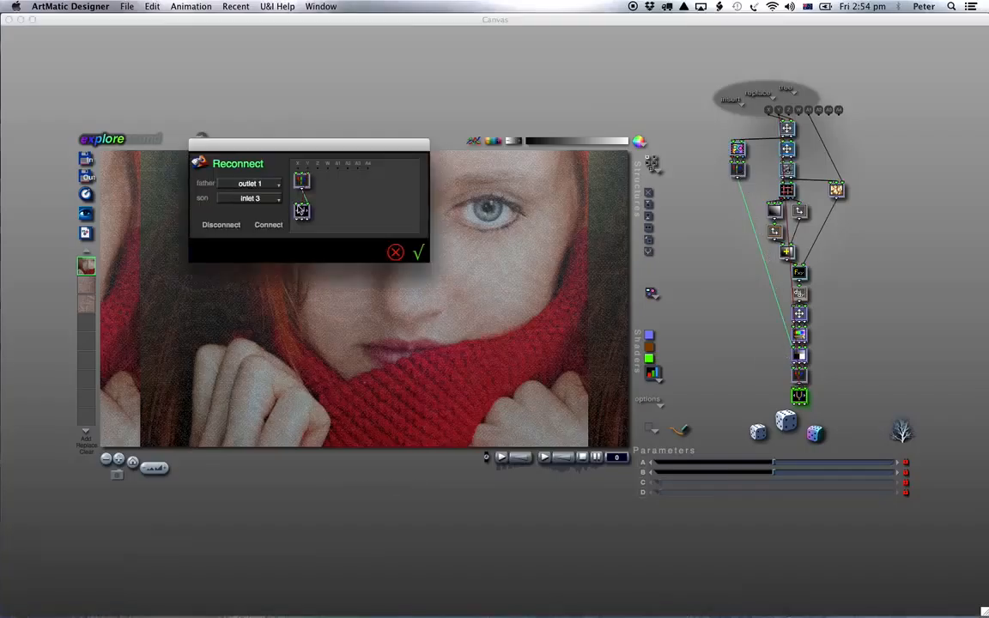
click(298, 205)
click(307, 205)
click(272, 226)
click(236, 225)
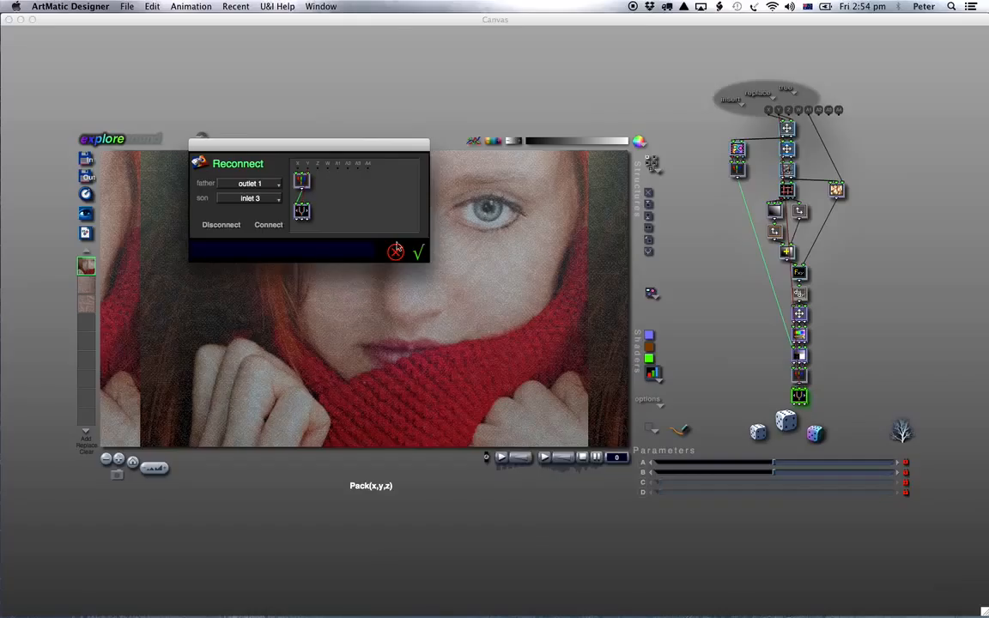
click(420, 253)
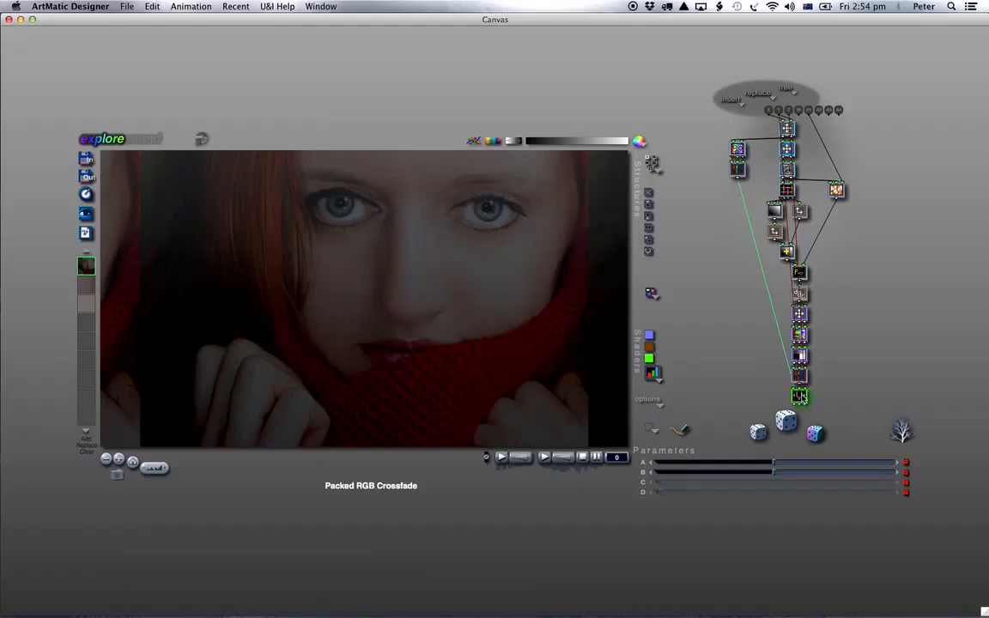
Reconnect the main tree's Pack(x,y,z) to the Packed RGB Crossfade to mix the canvas weave with the picture.
shift+click(800, 376)
click(301, 205)
click(418, 252)
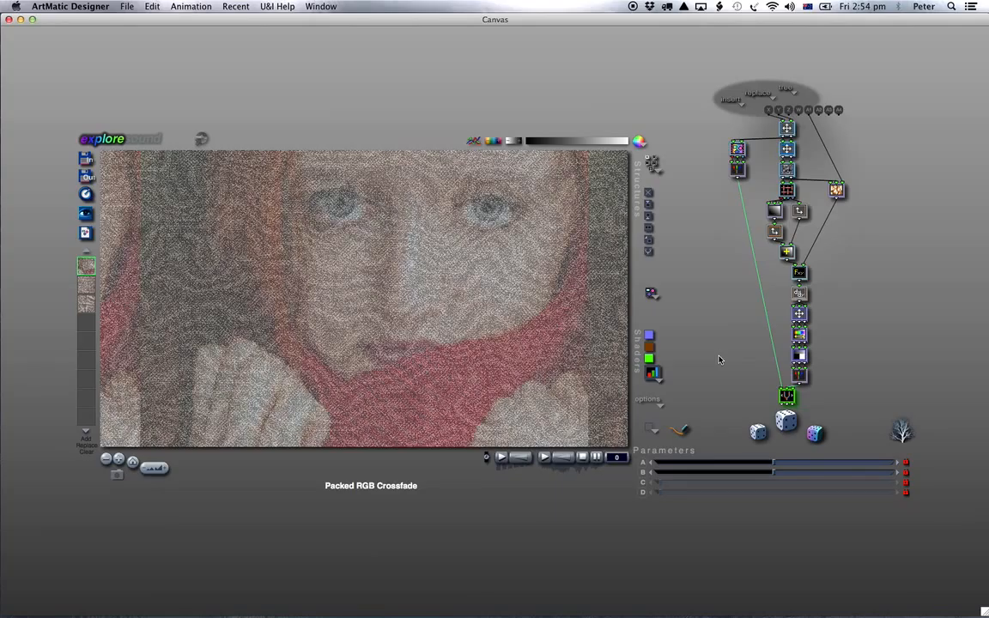
Replace the crossfade with Packed Add & Mul, set Multiply C and Level B to about 0 and Level A to about 0.85, and preview full-screen.
click(787, 396)
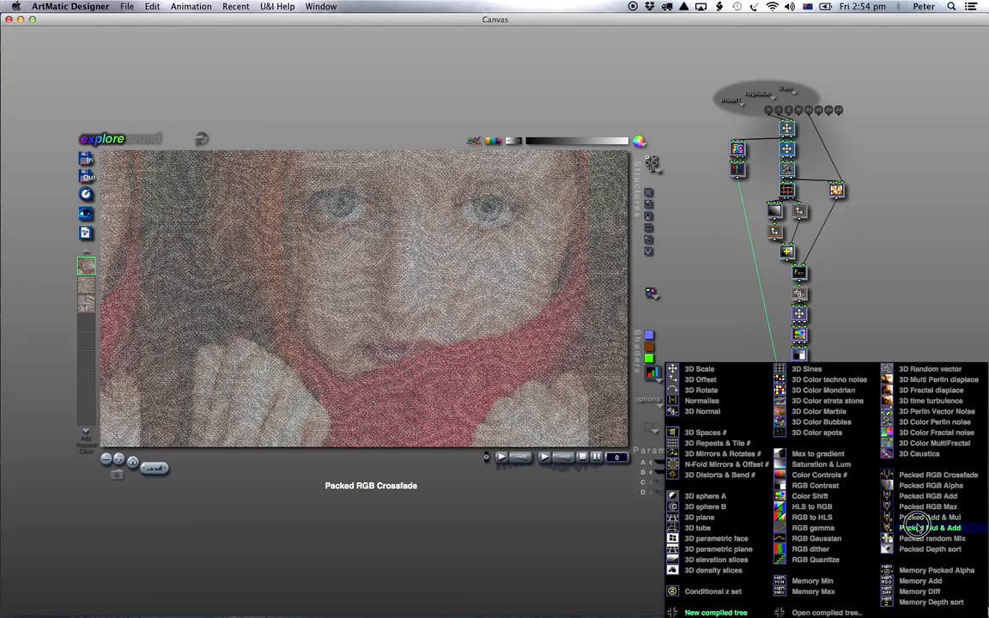
click(918, 517)
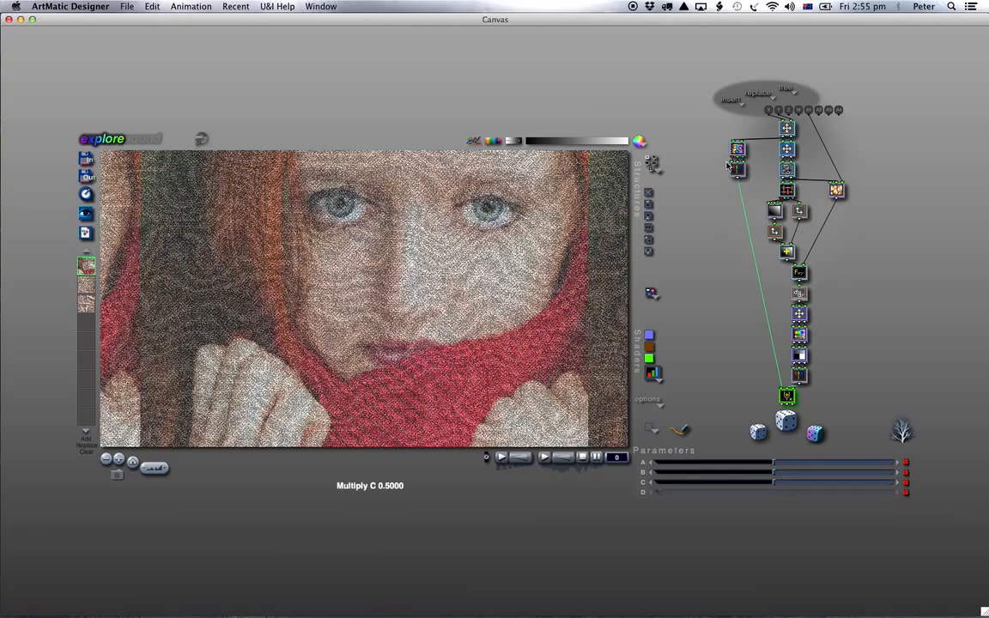
drag(770, 482, 660, 482)
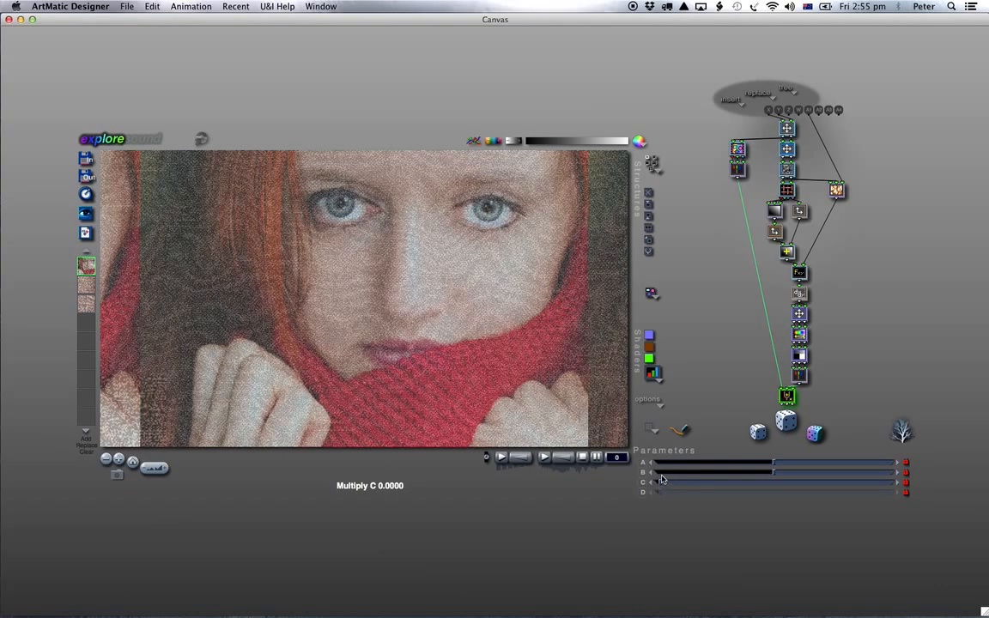
click(659, 472)
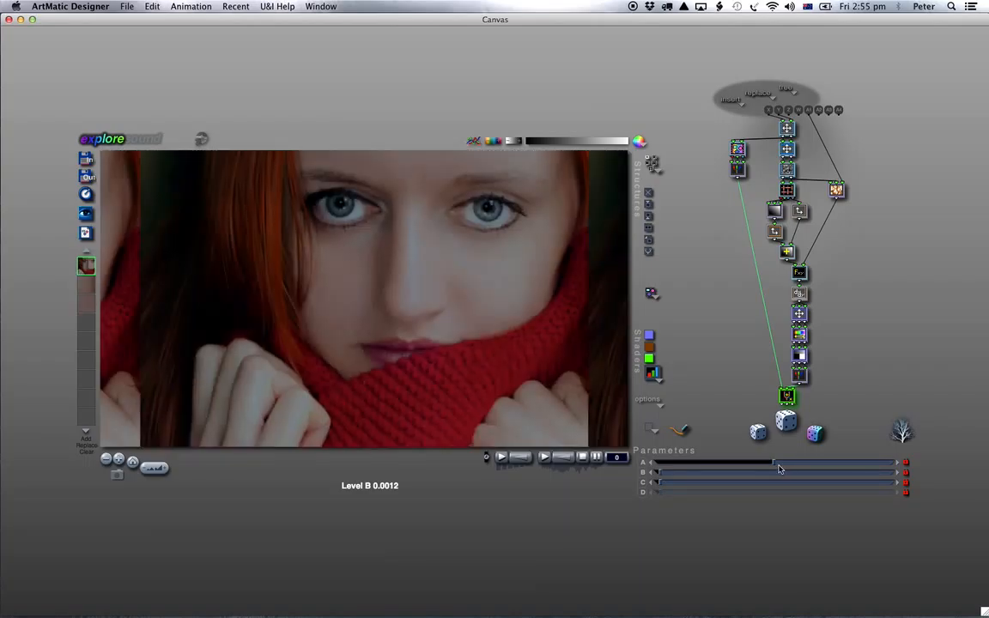
drag(844, 464, 851, 466)
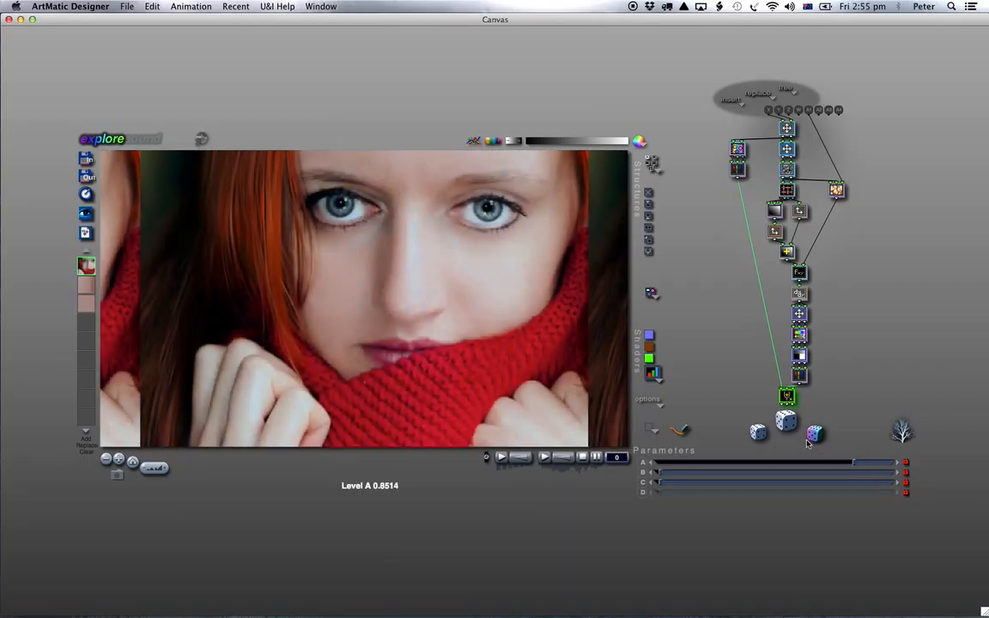
key(f)
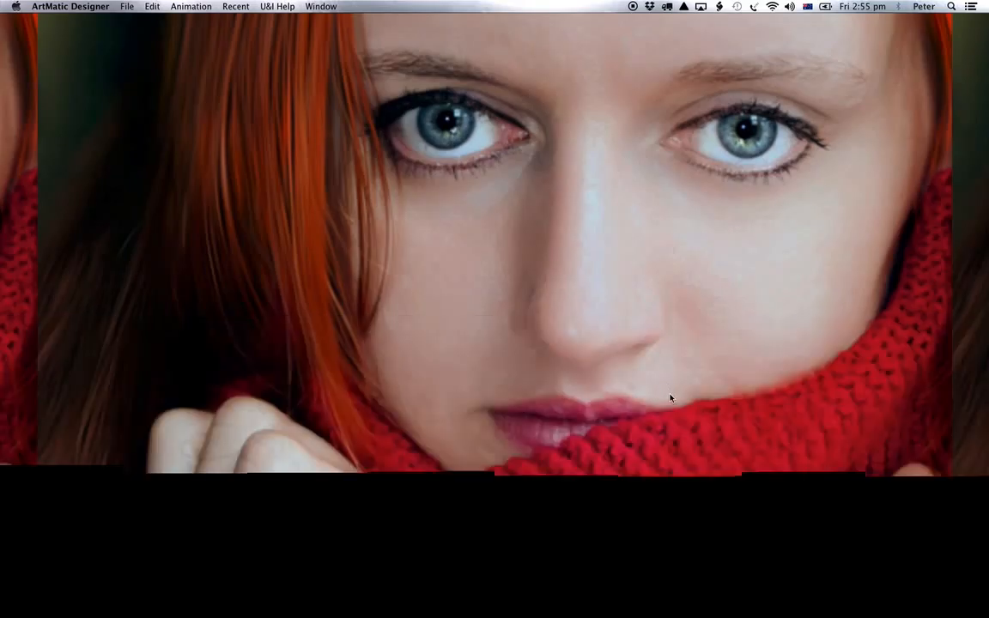
click(670, 397)
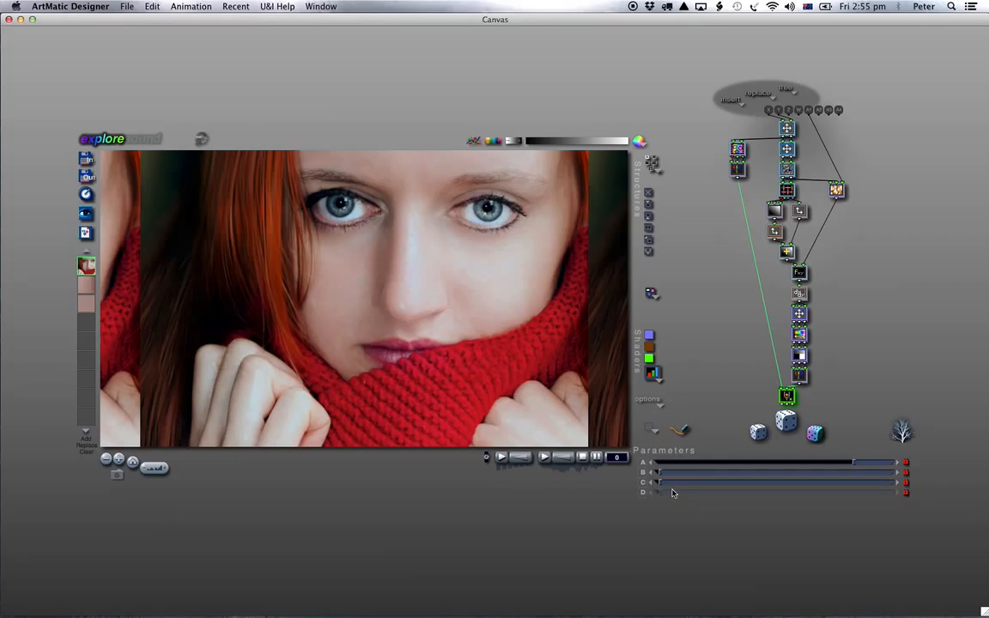
Raise Level B slightly above zero, set Multiply C to about 0.17, and preview the picture with the weave full-screen.
drag(664, 476, 686, 475)
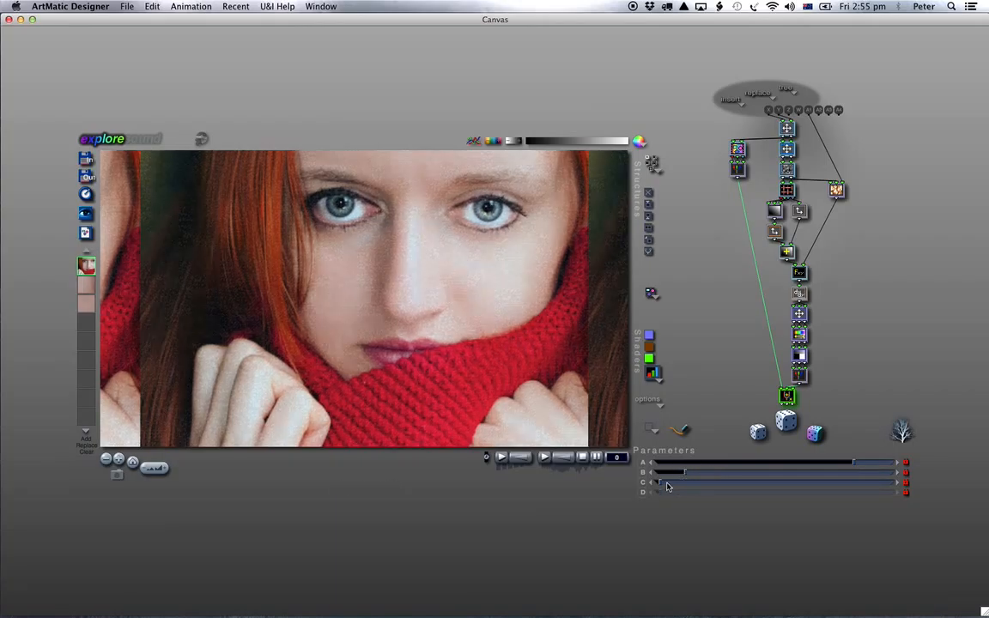
drag(665, 486, 698, 485)
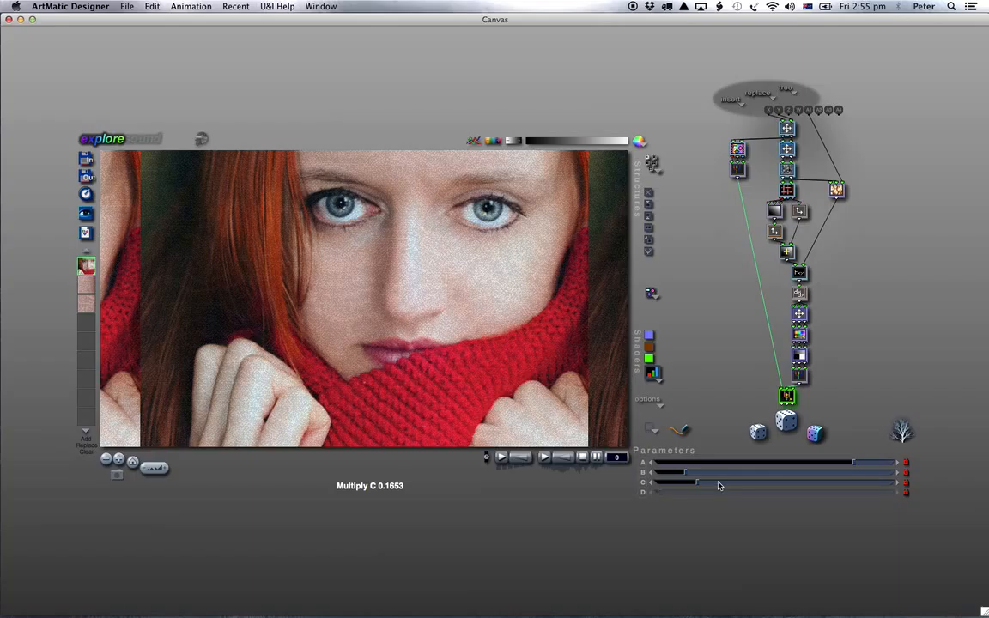
key(super+r)
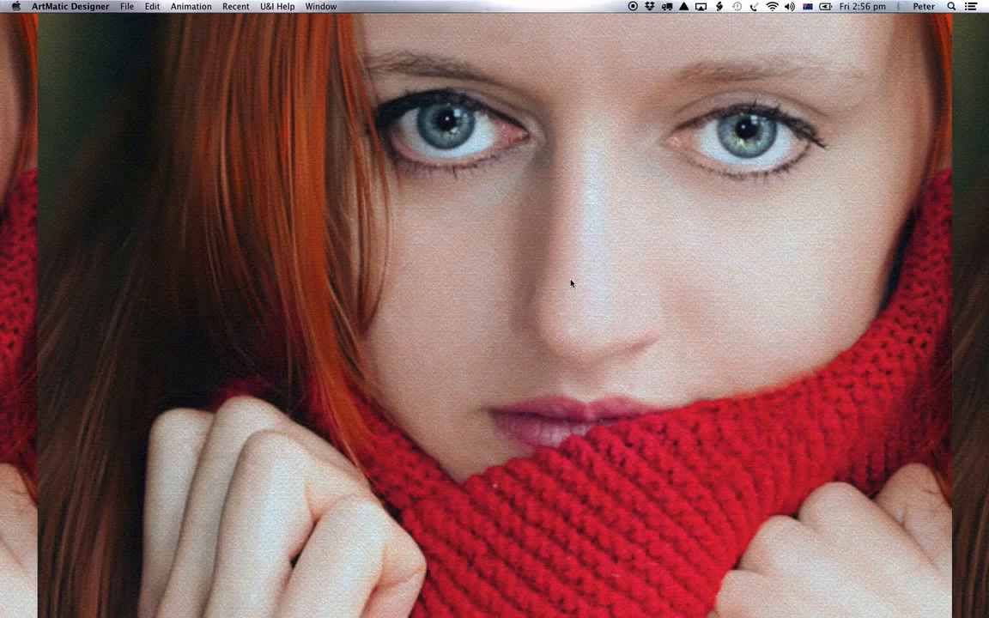
click(614, 436)
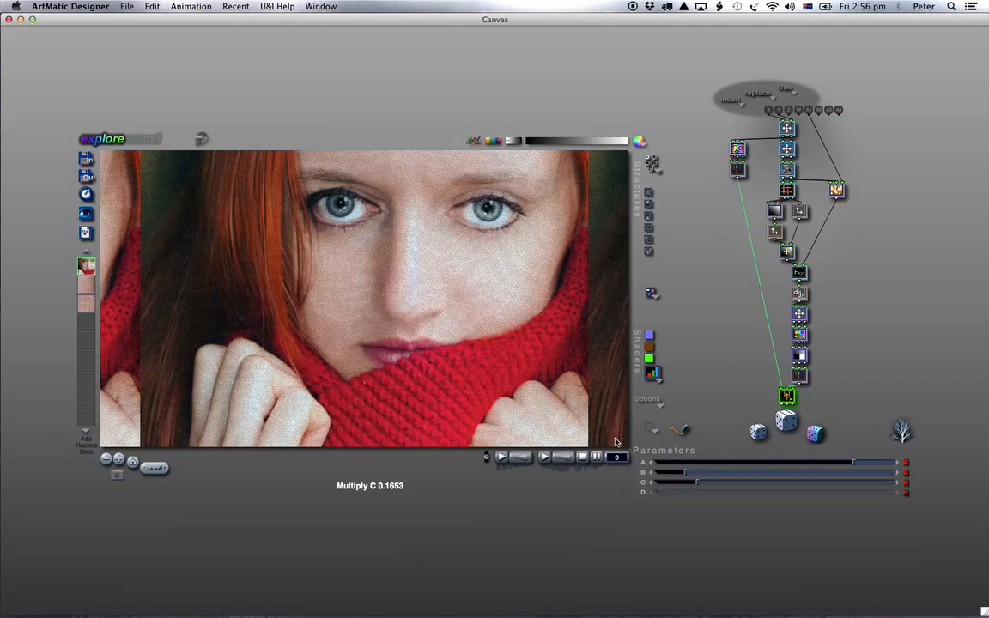
Strengthen the weave by setting Multiply C to about 0.21 and nudging Level B up, and preview the result full-screen.
click(708, 484)
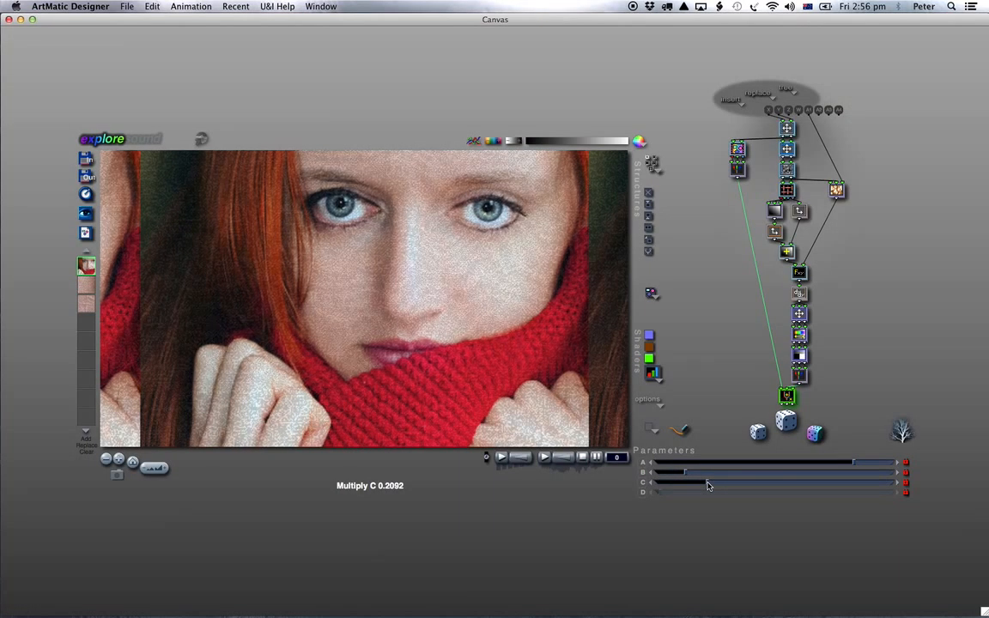
drag(686, 471, 690, 471)
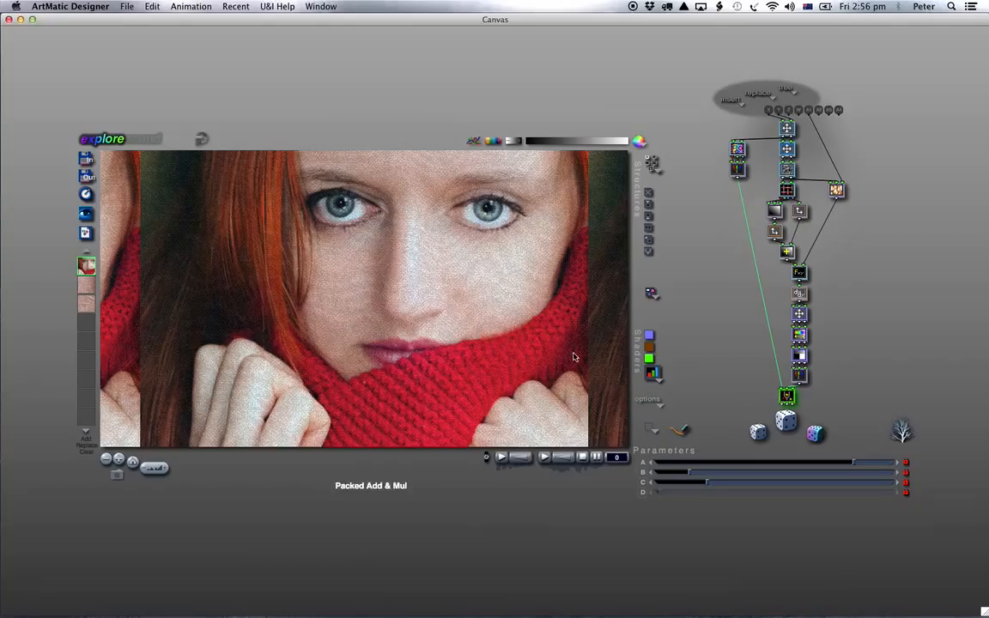
key(f)
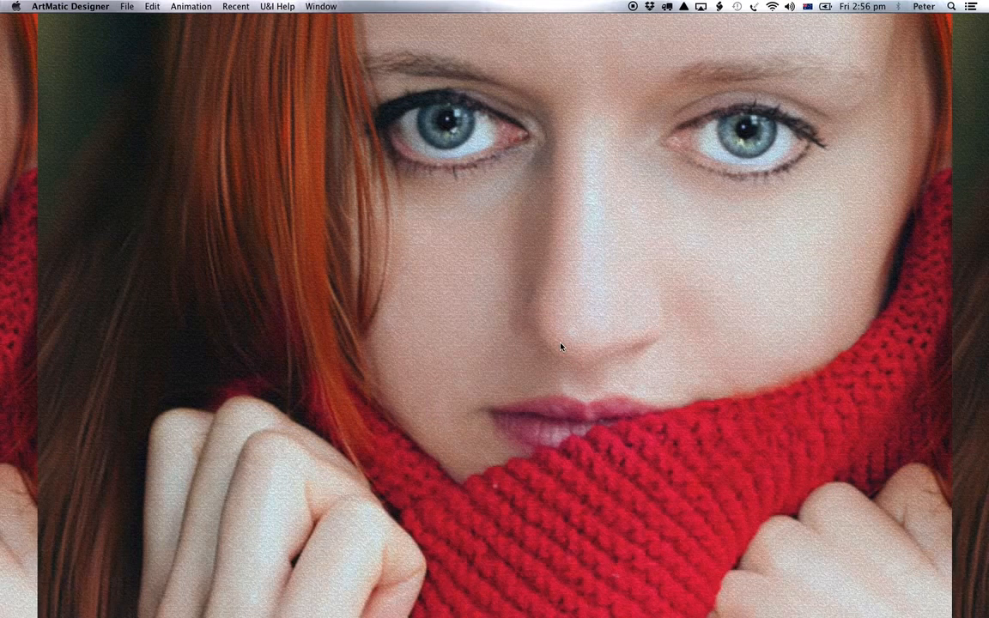
click(647, 407)
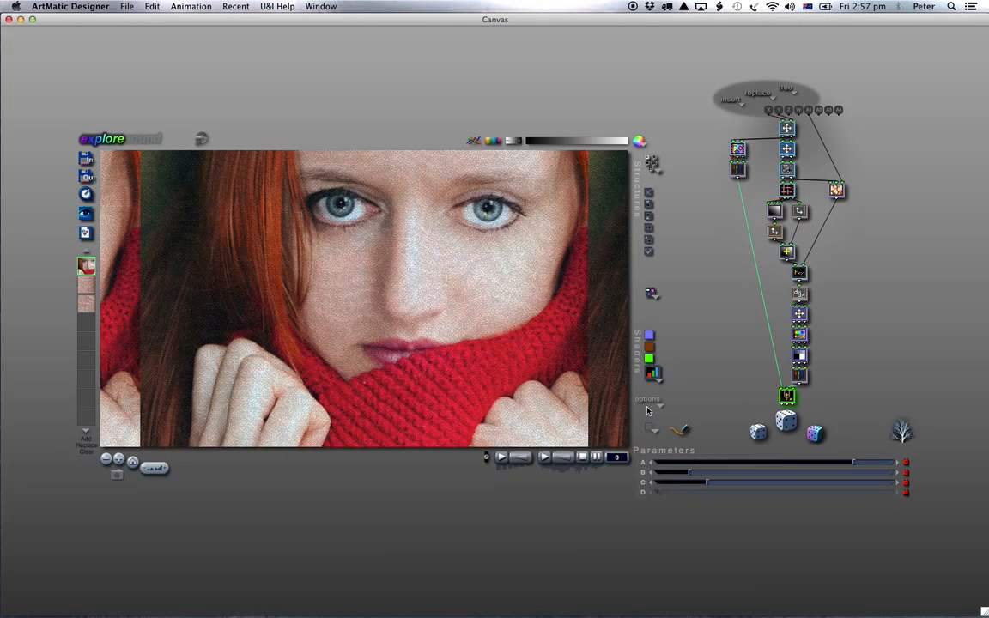